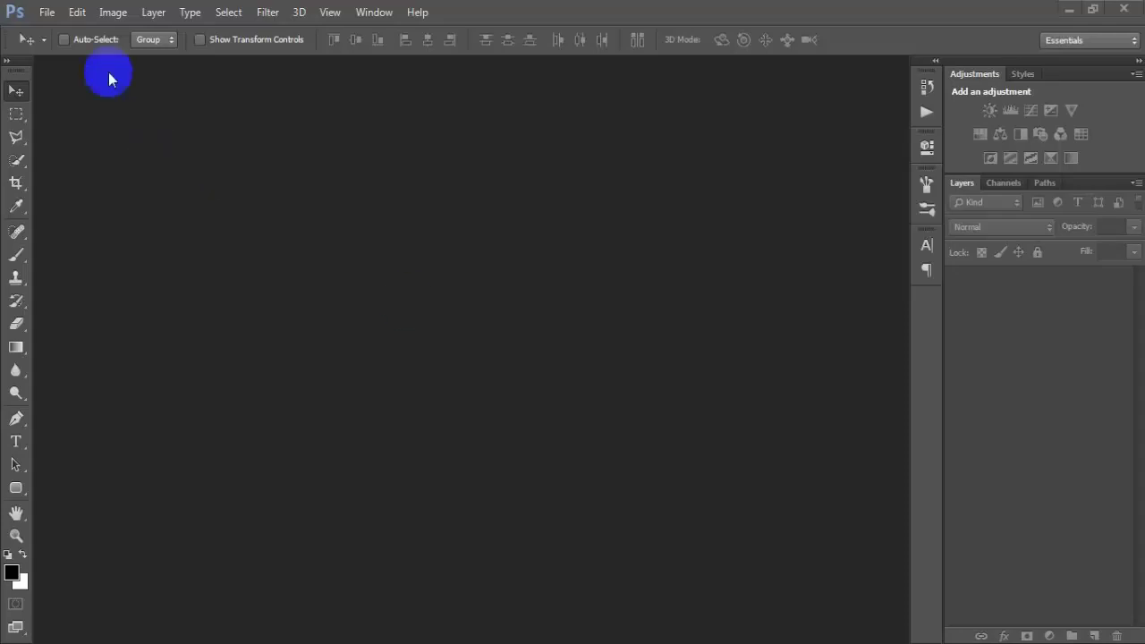
Step: Open the insect photo 1 (1).jpg and duplicate its Background as Layer 1
left_click(46, 12)
left_click(54, 46)
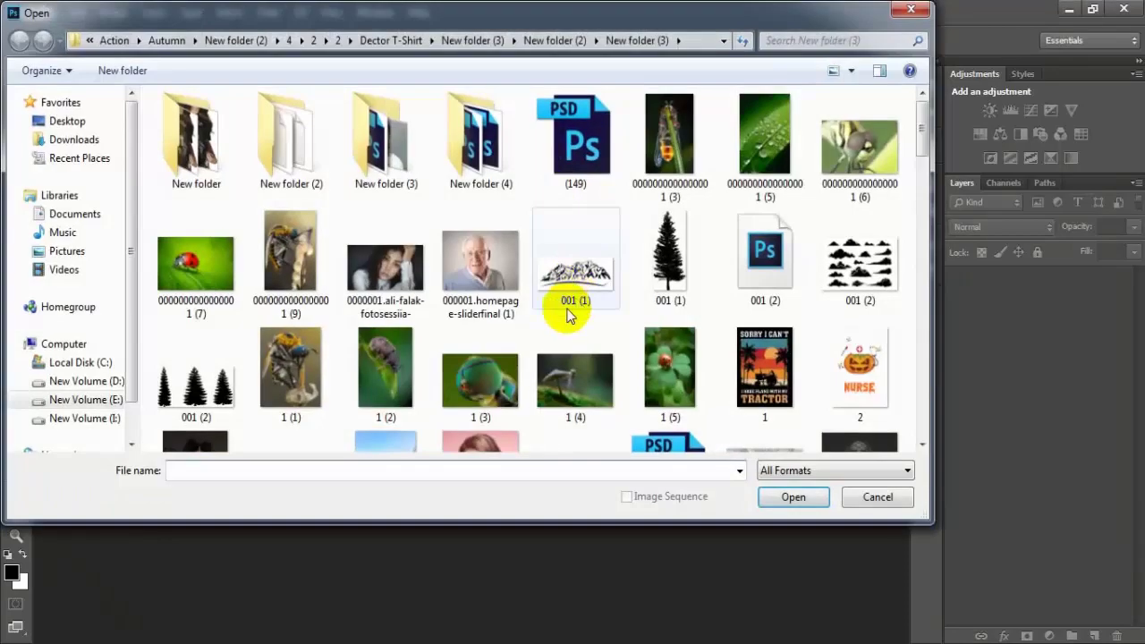
double_click(317, 386)
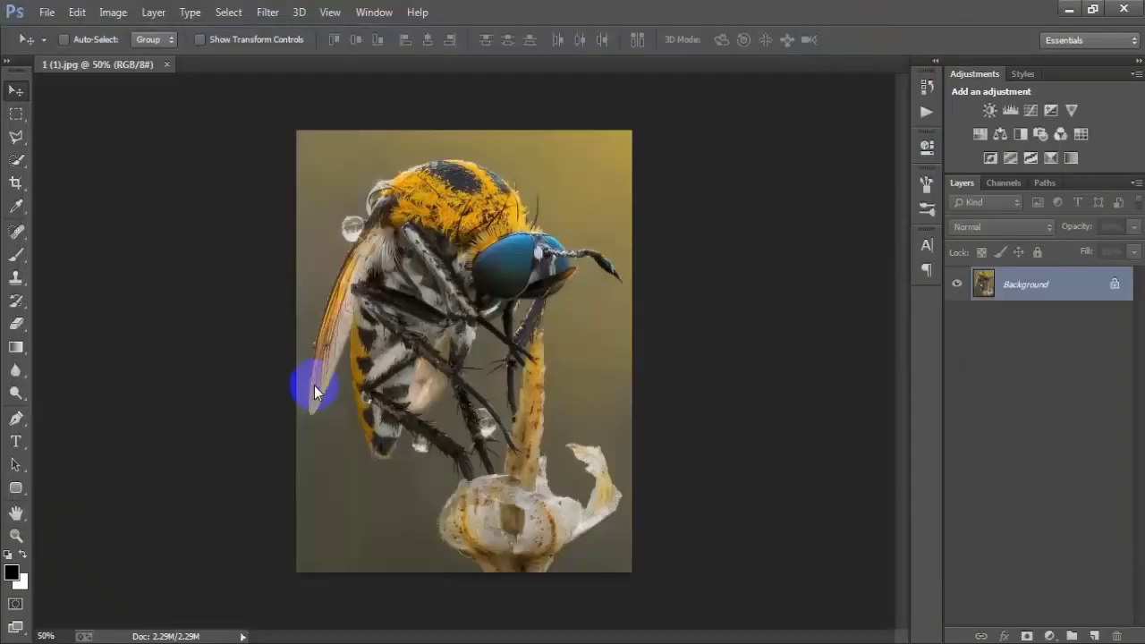
key("ctrl+j")
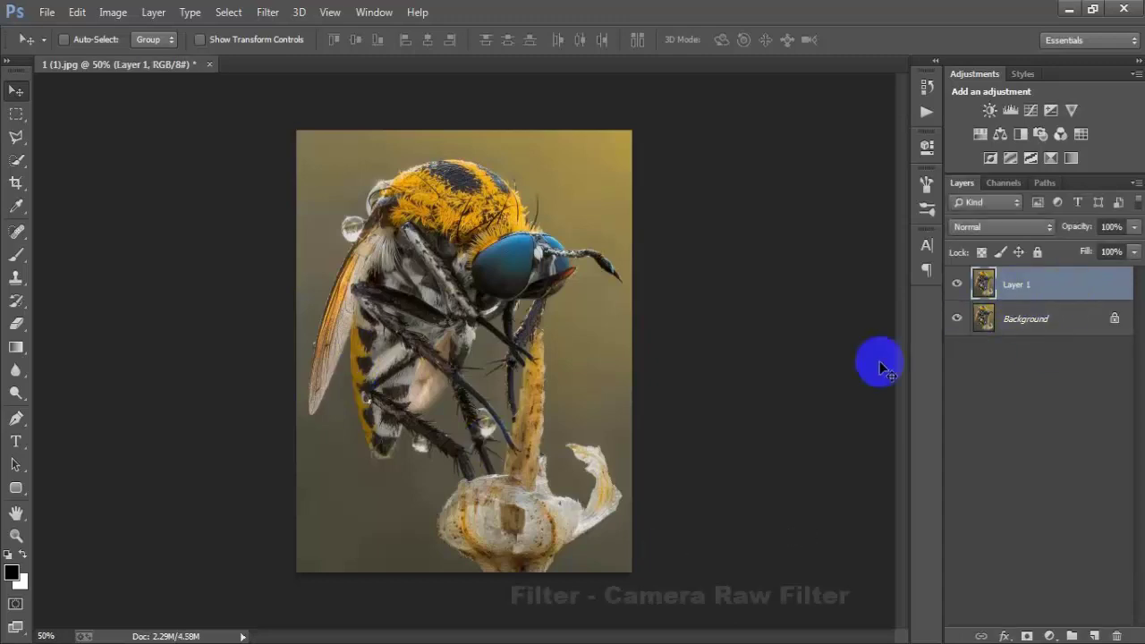
Step: Open the Camera Raw Filter, warm Temperature to +8 and lower Exposure to -0.20
left_click(268, 12)
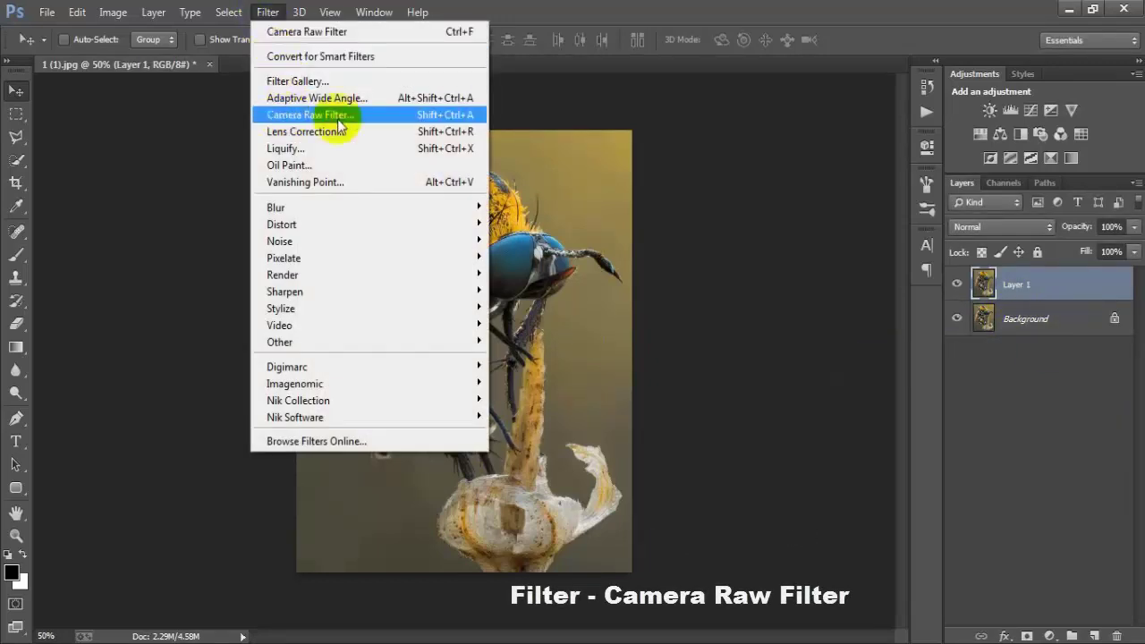
left_click(309, 114)
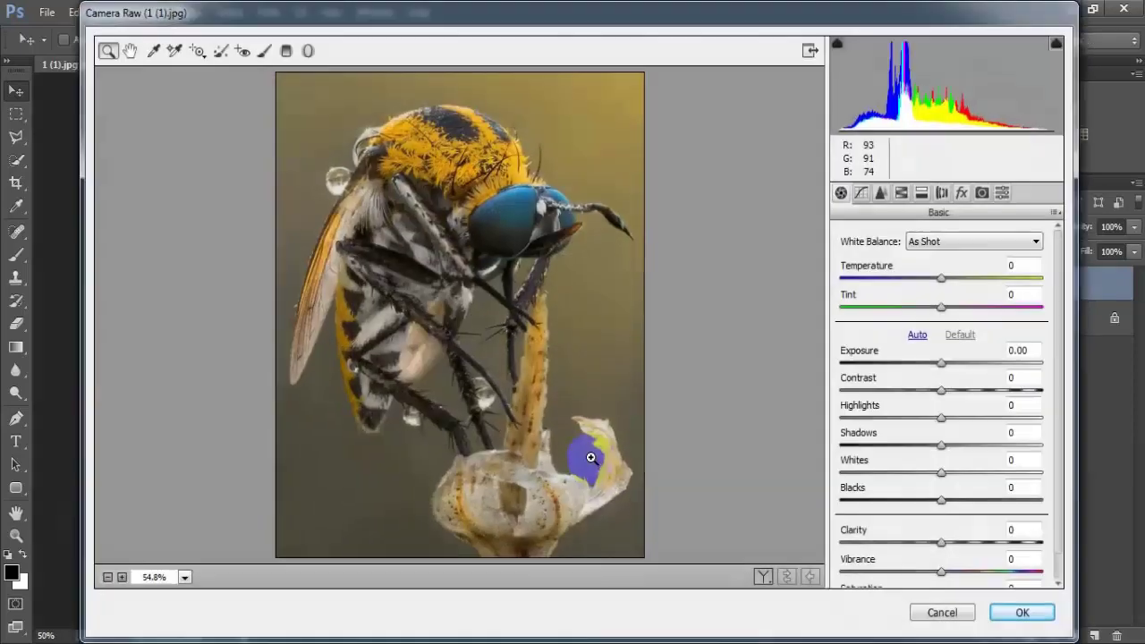
left_click(945, 279)
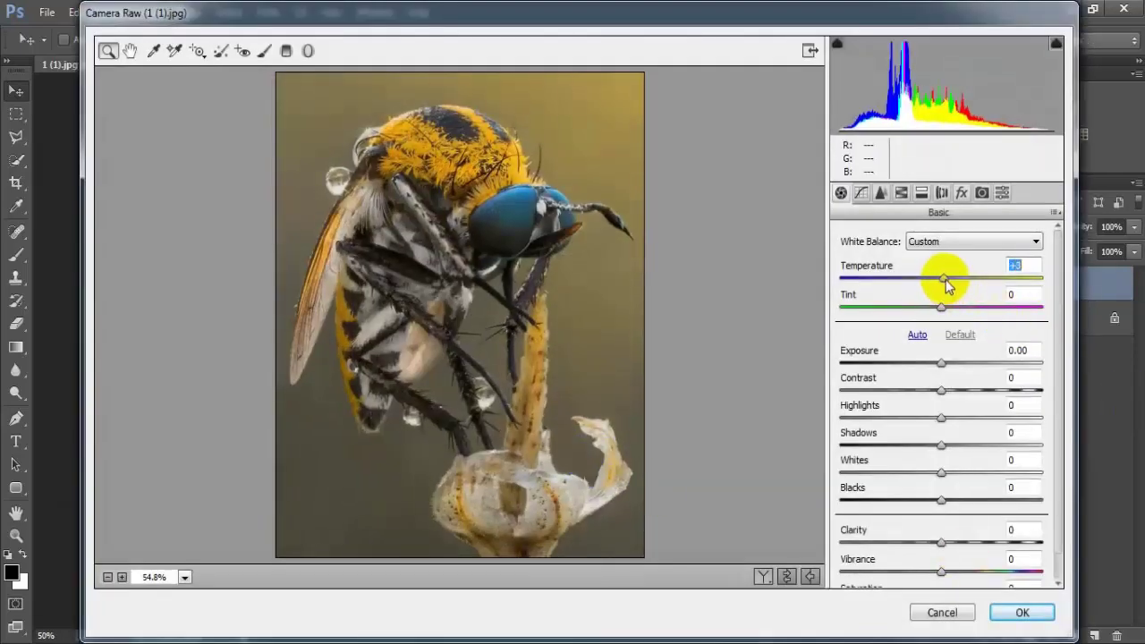
left_click_drag(946, 279, 951, 279)
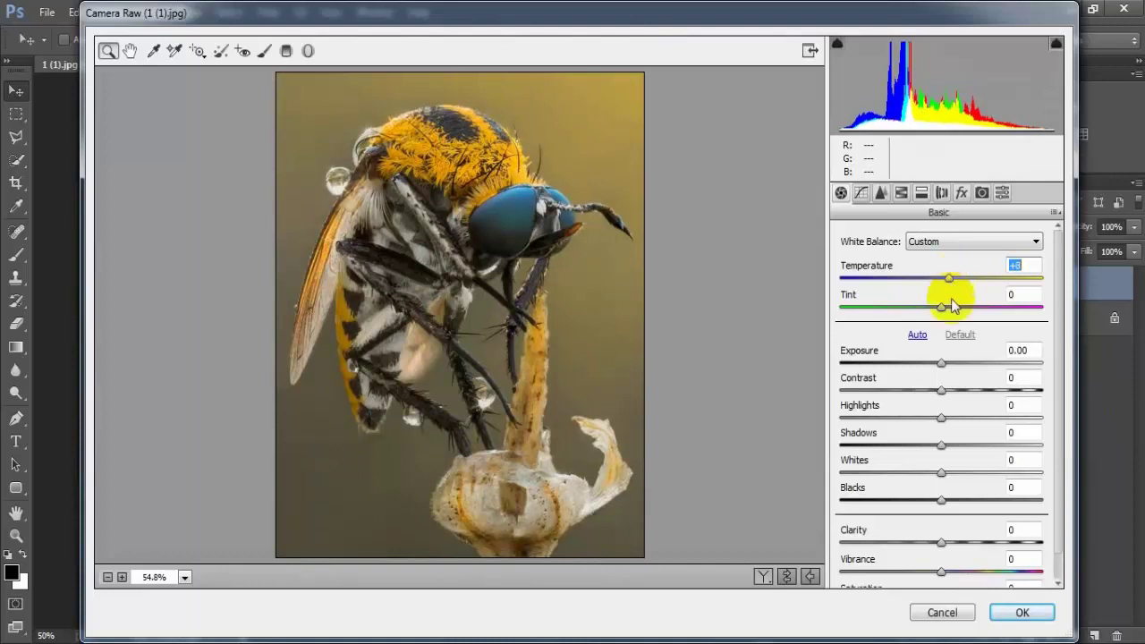
mouse_move(942, 366)
left_mouse_down()
mouse_move(953, 389)
mouse_move(986, 394)
left_mouse_up()
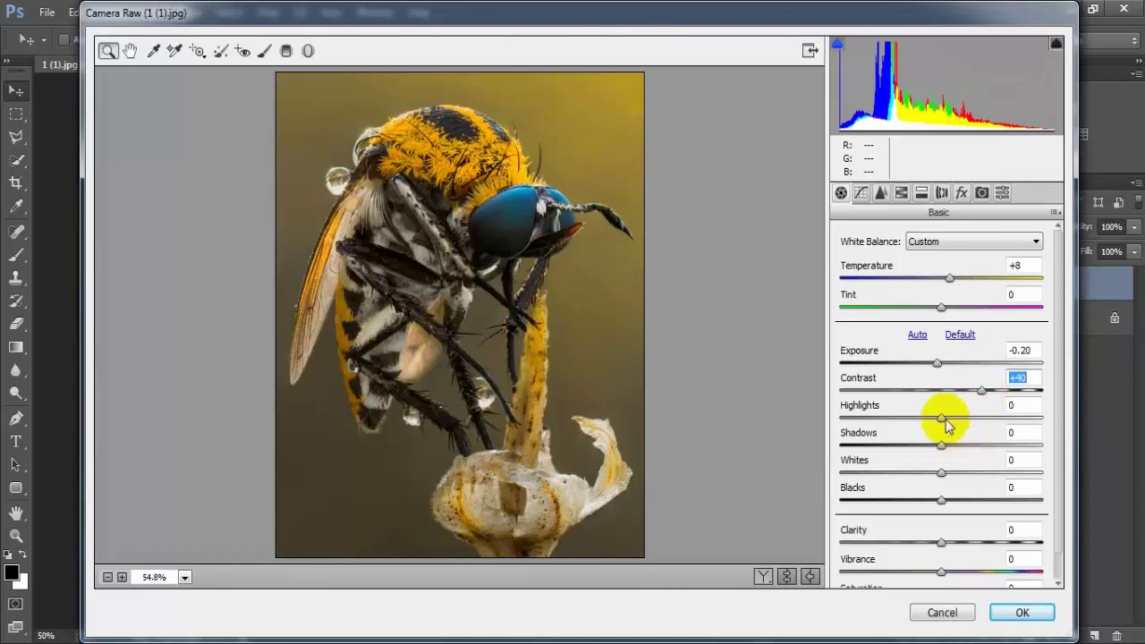
Step: Tune highlights, shadows and whites, lift Blacks to +58, and boost Vibrance +47 and Saturation +40
left_click_drag(941, 417, 967, 420)
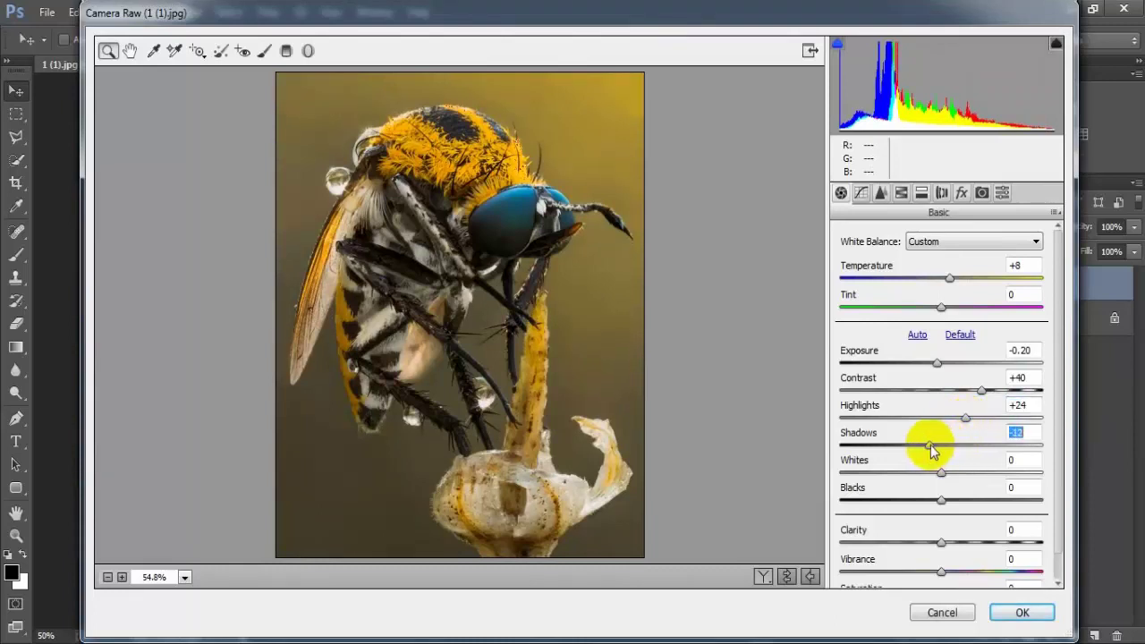
left_click_drag(930, 444, 922, 445)
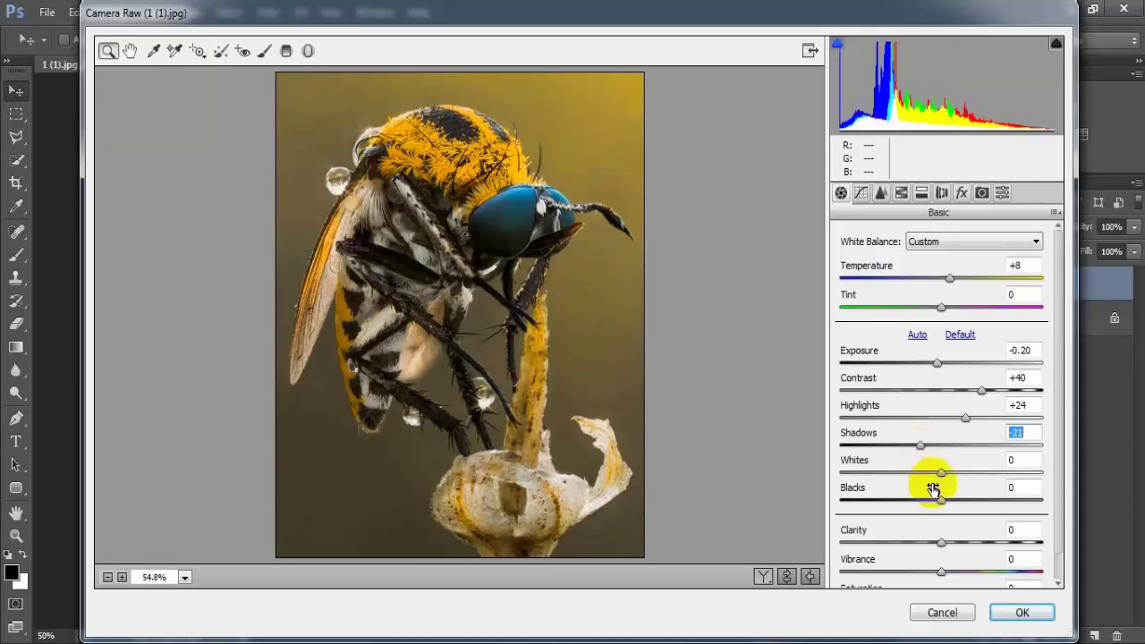
left_click_drag(941, 471, 928, 469)
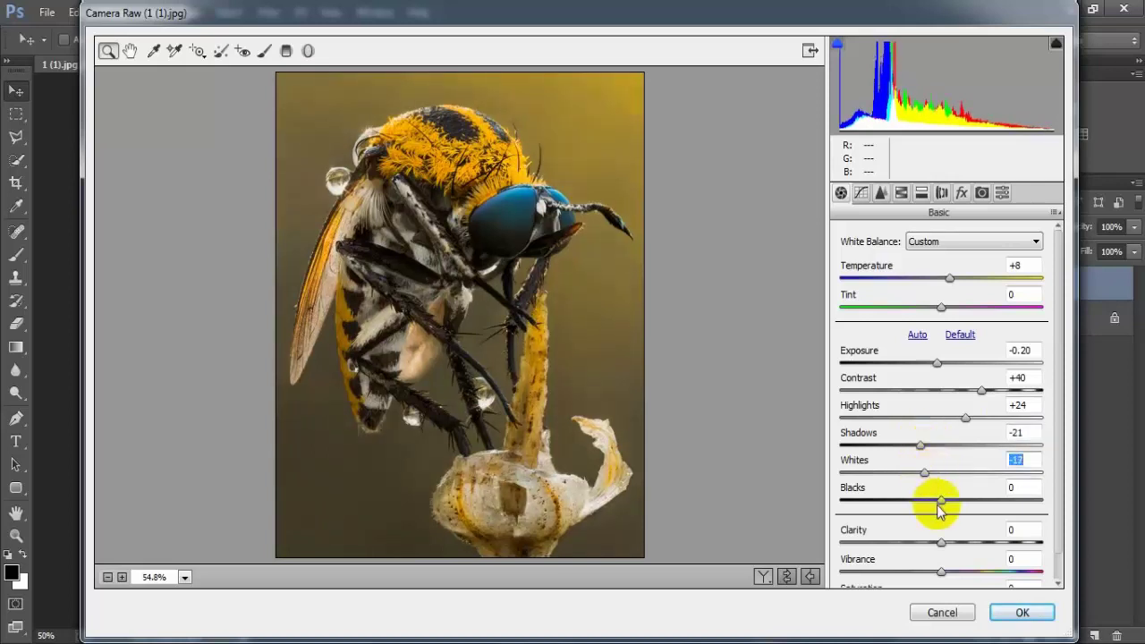
left_click_drag(940, 500, 999, 507)
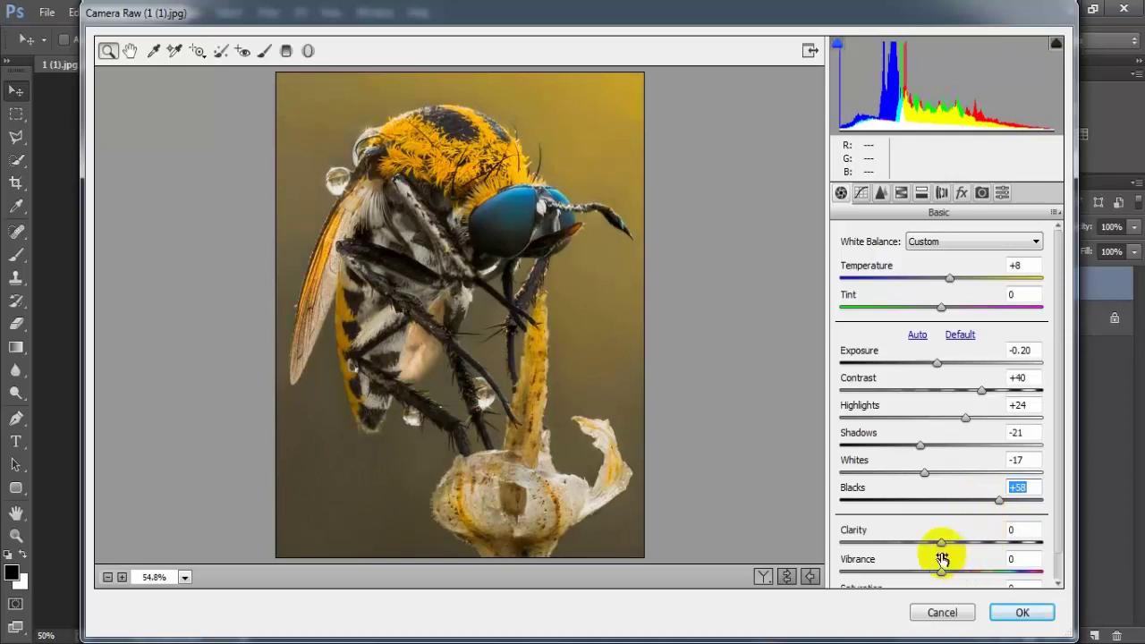
mouse_move(940, 540)
left_mouse_down()
mouse_move(953, 573)
mouse_move(983, 573)
left_mouse_up()
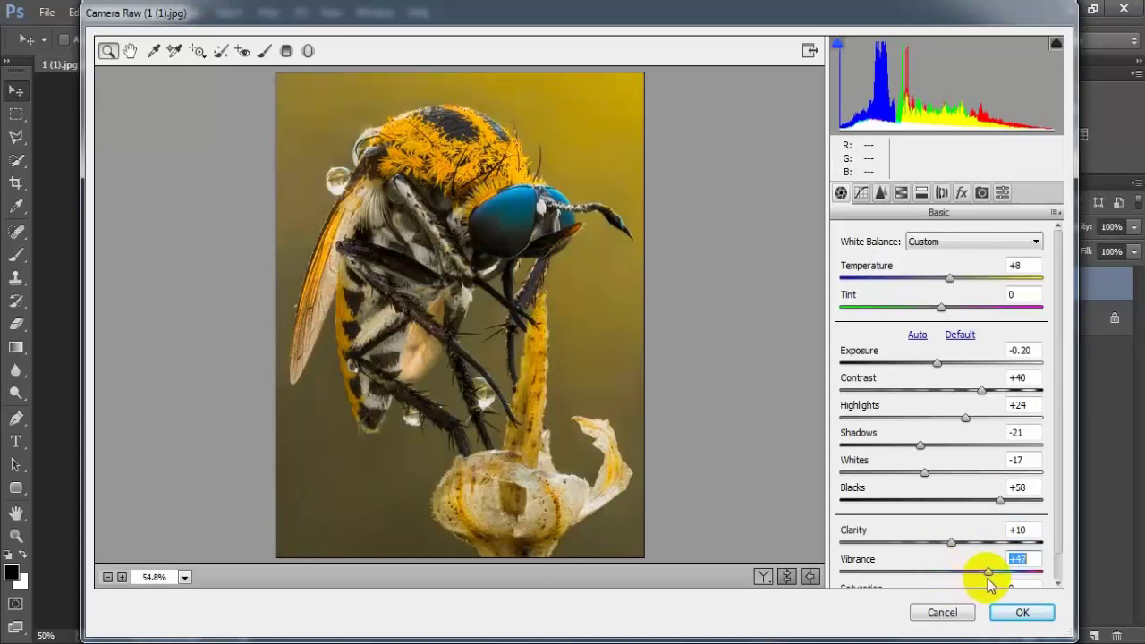
scroll(1054, 534, "down", 1)
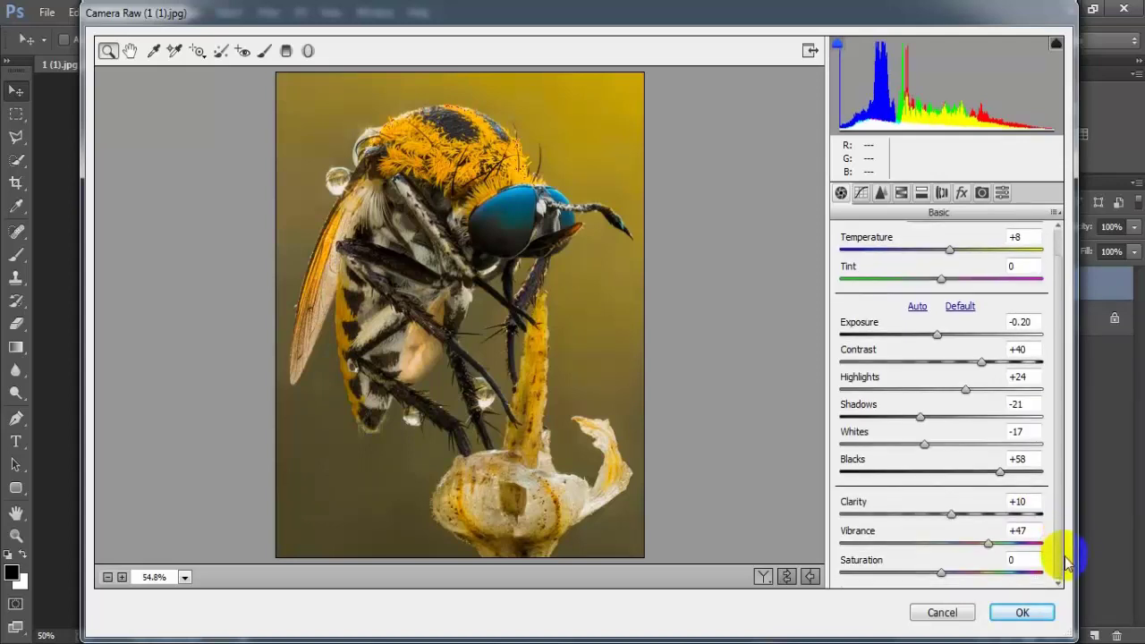
left_click_drag(944, 577, 981, 581)
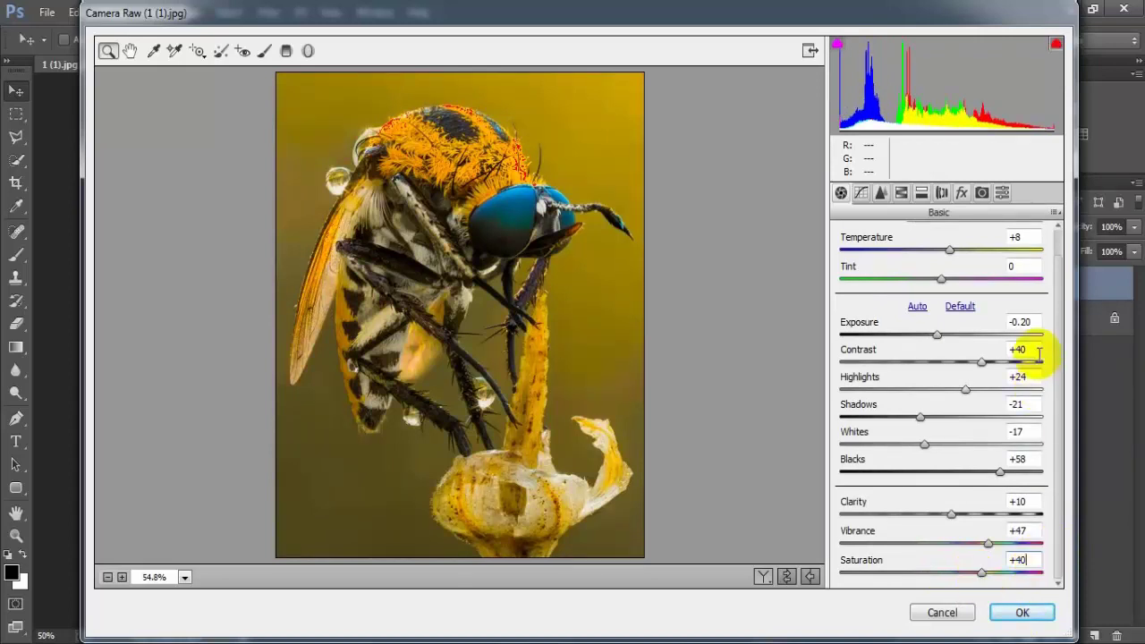
Step: Shape the master point curve, deepening the shadows and brightening the upper tones
left_click(860, 193)
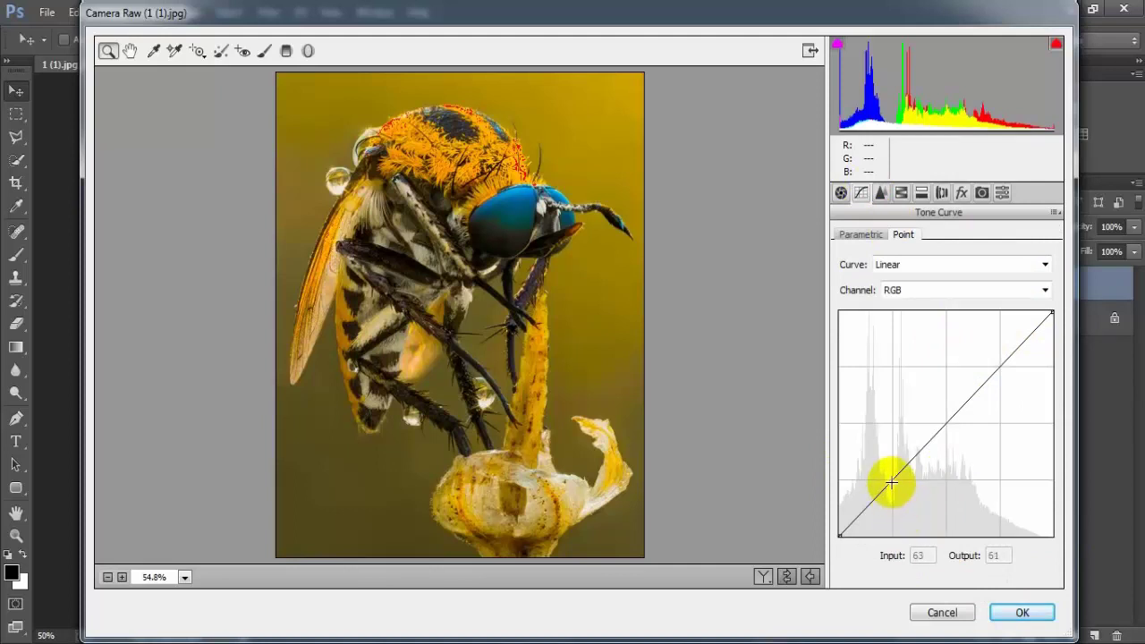
left_click_drag(891, 483, 893, 494)
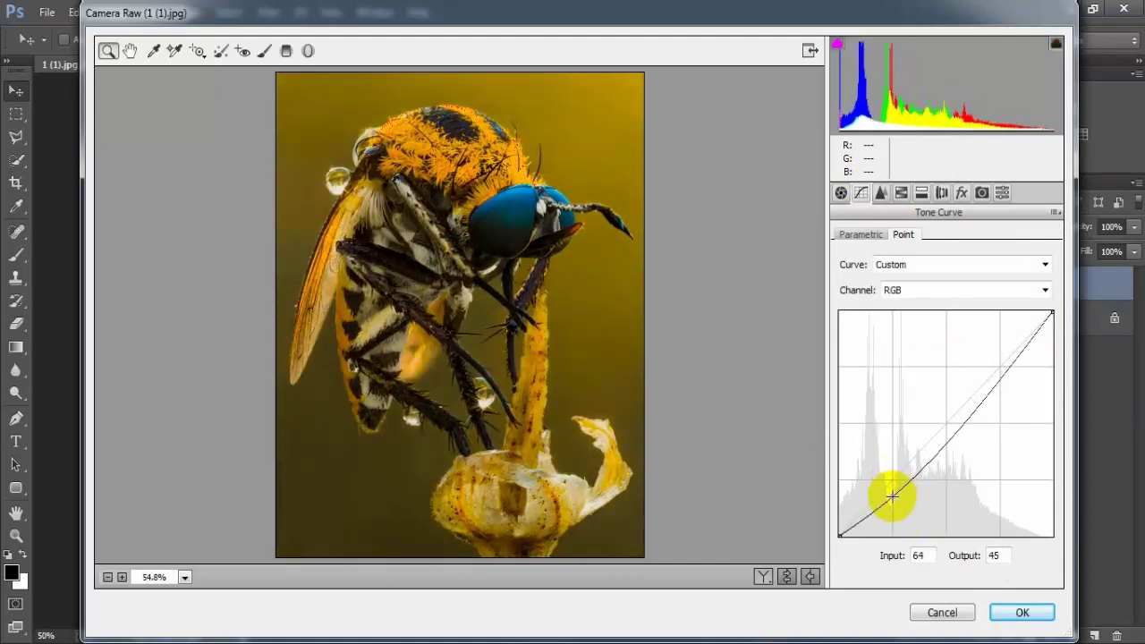
left_click_drag(893, 494, 892, 498)
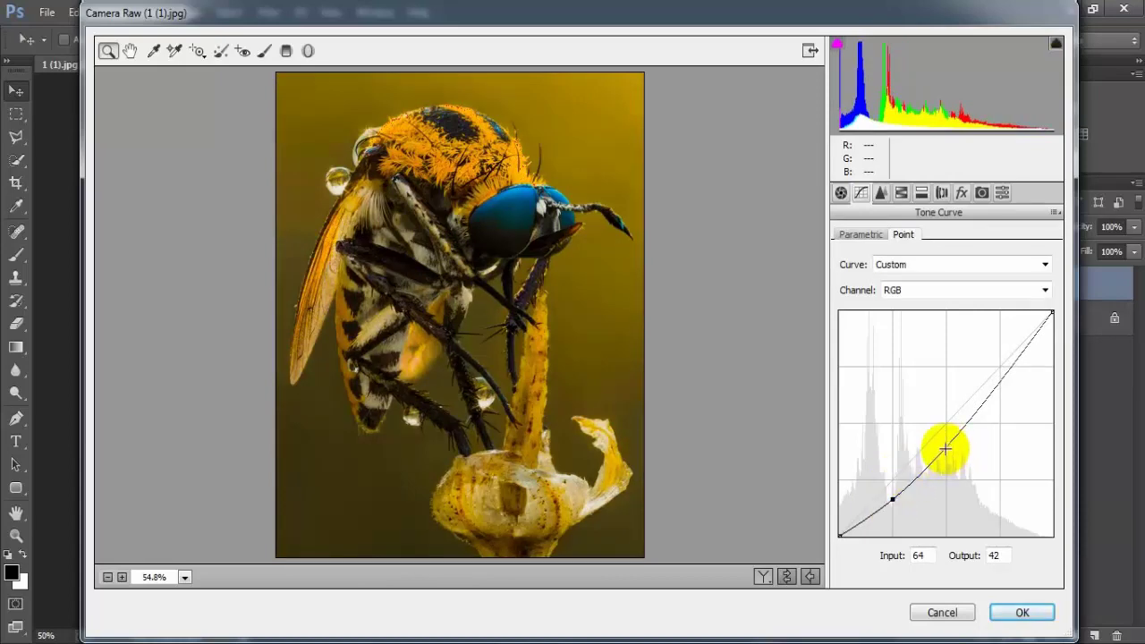
left_click_drag(945, 447, 945, 425)
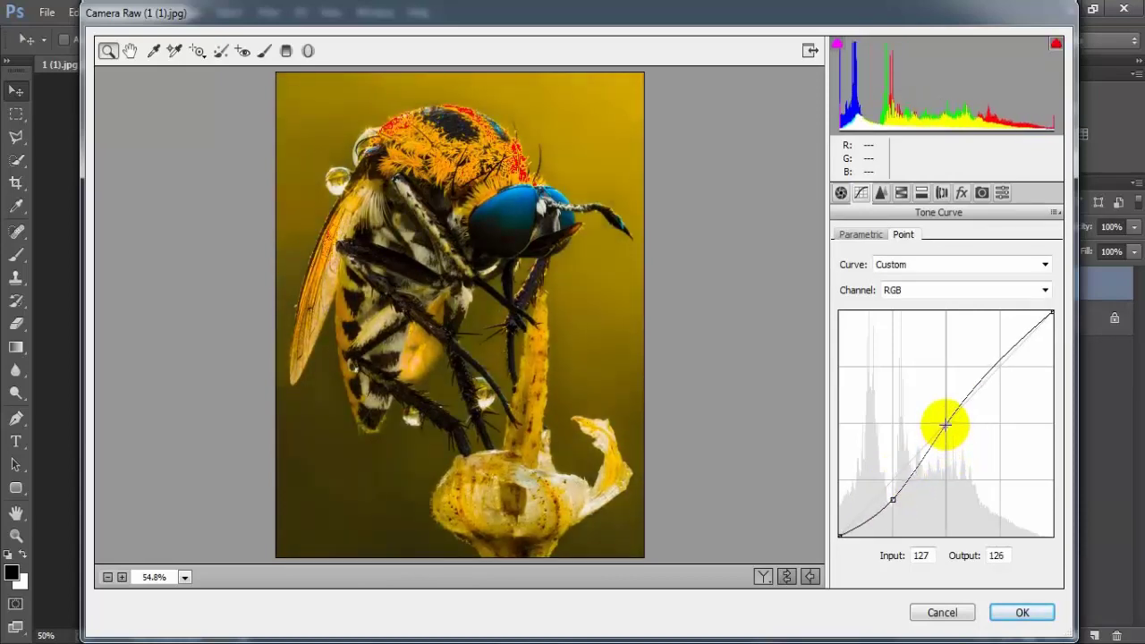
left_click_drag(995, 365, 996, 358)
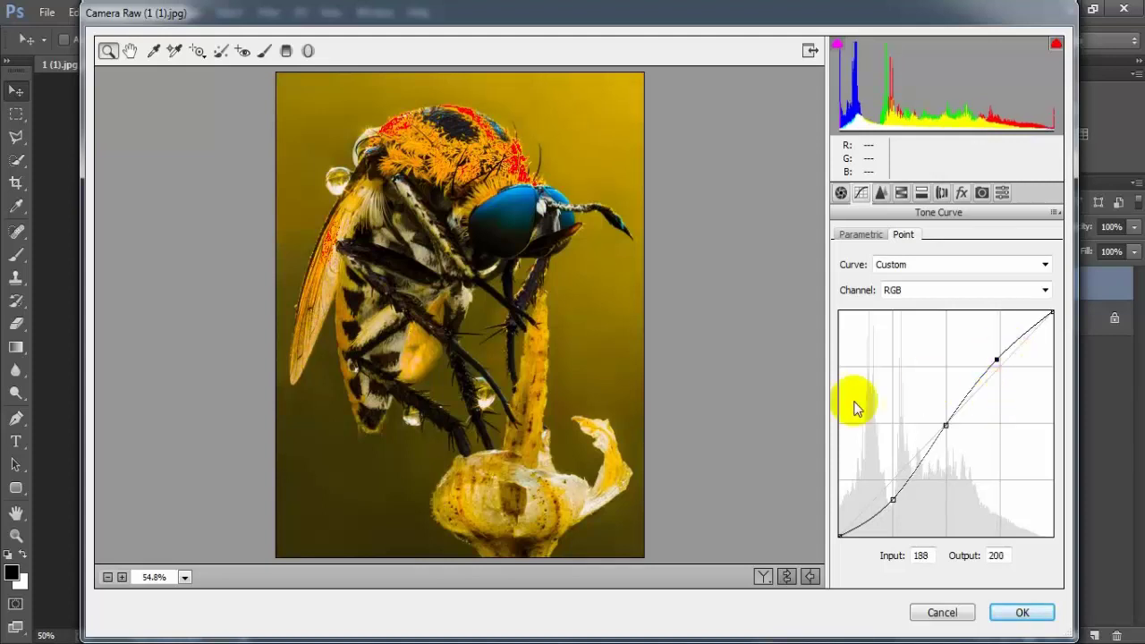
Step: On the Blue channel curve, lift shadows to 71 and pull highlights down to 184
left_click(1044, 290)
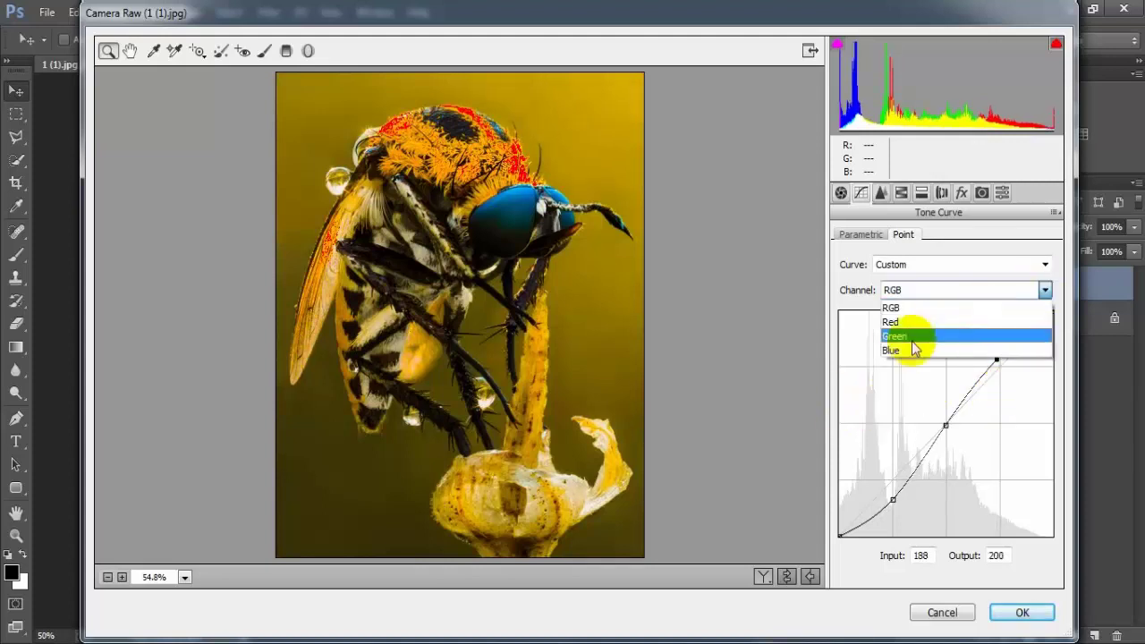
left_click(912, 351)
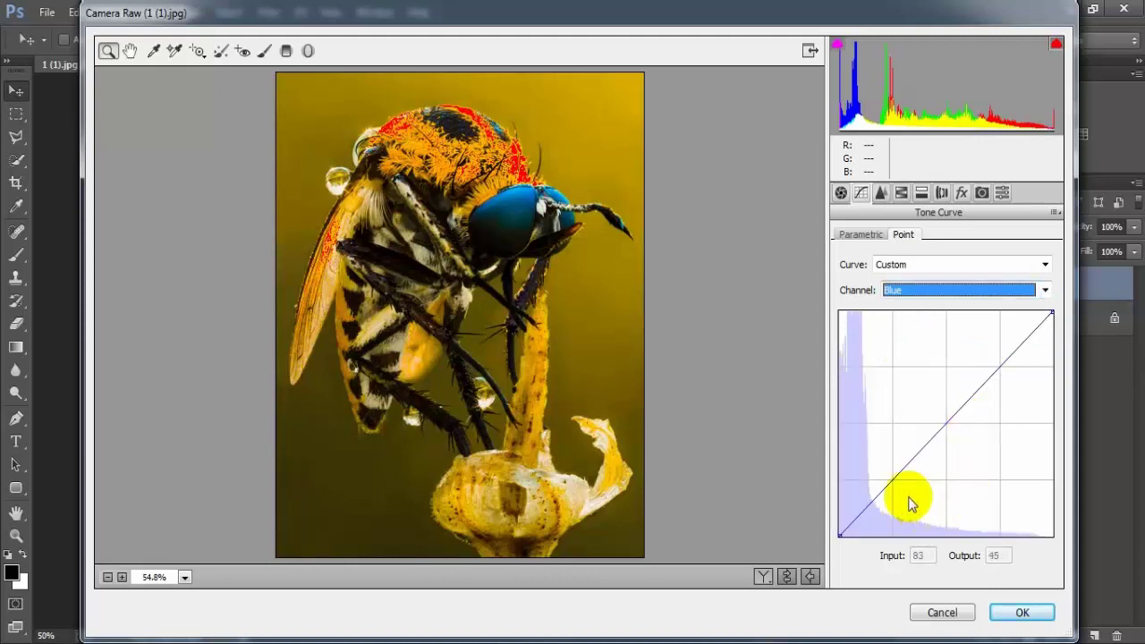
left_click_drag(892, 480, 889, 473)
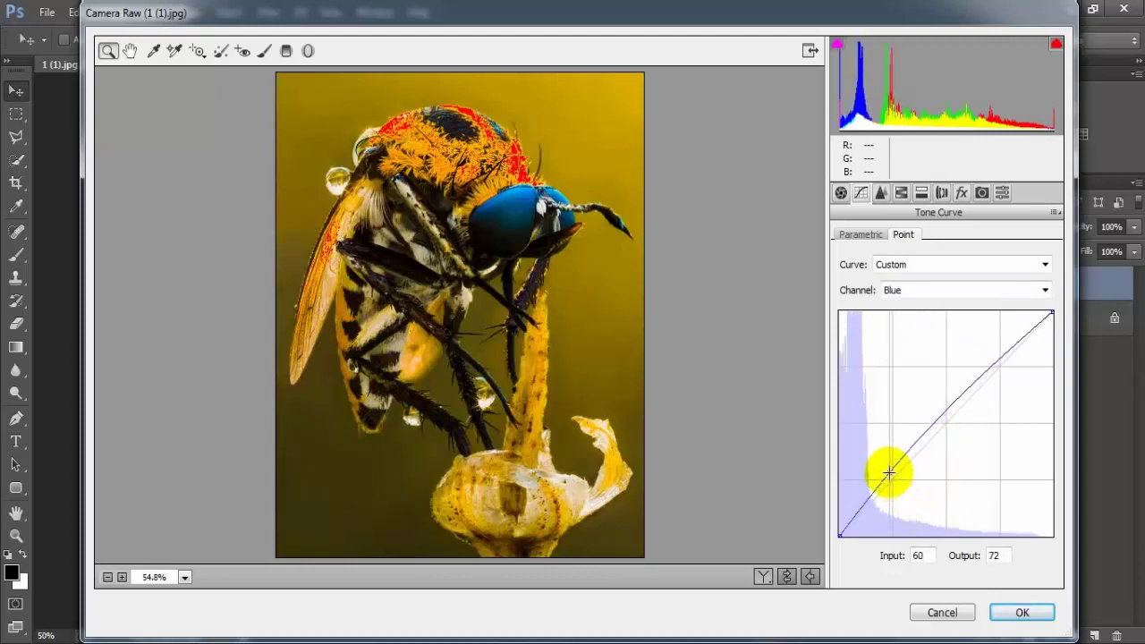
left_click_drag(889, 473, 890, 476)
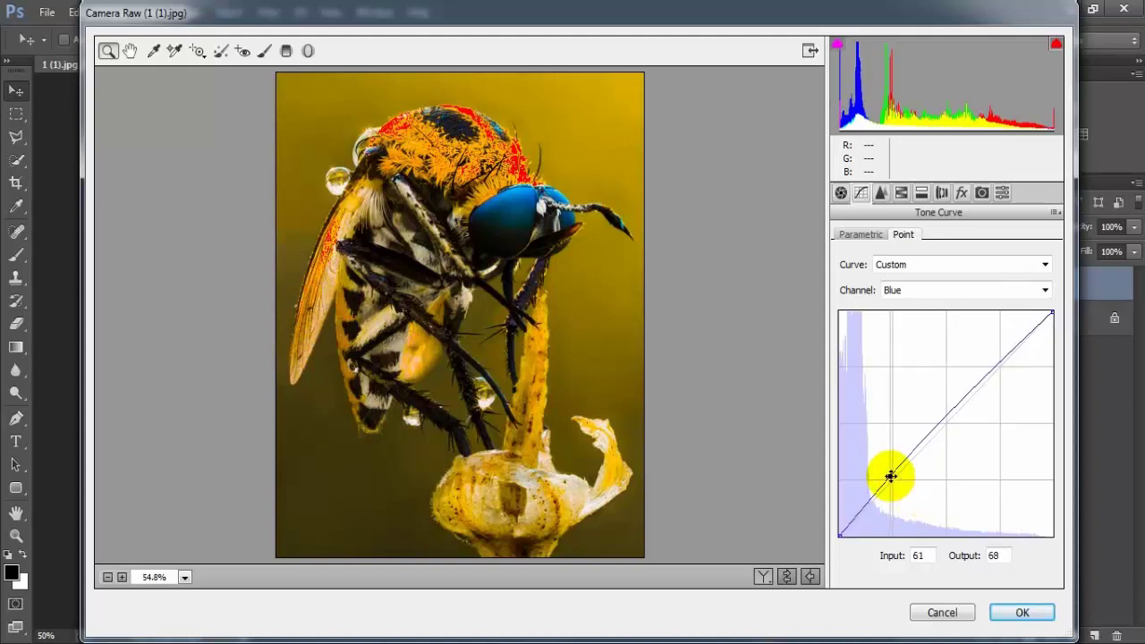
left_click_drag(890, 477, 888, 474)
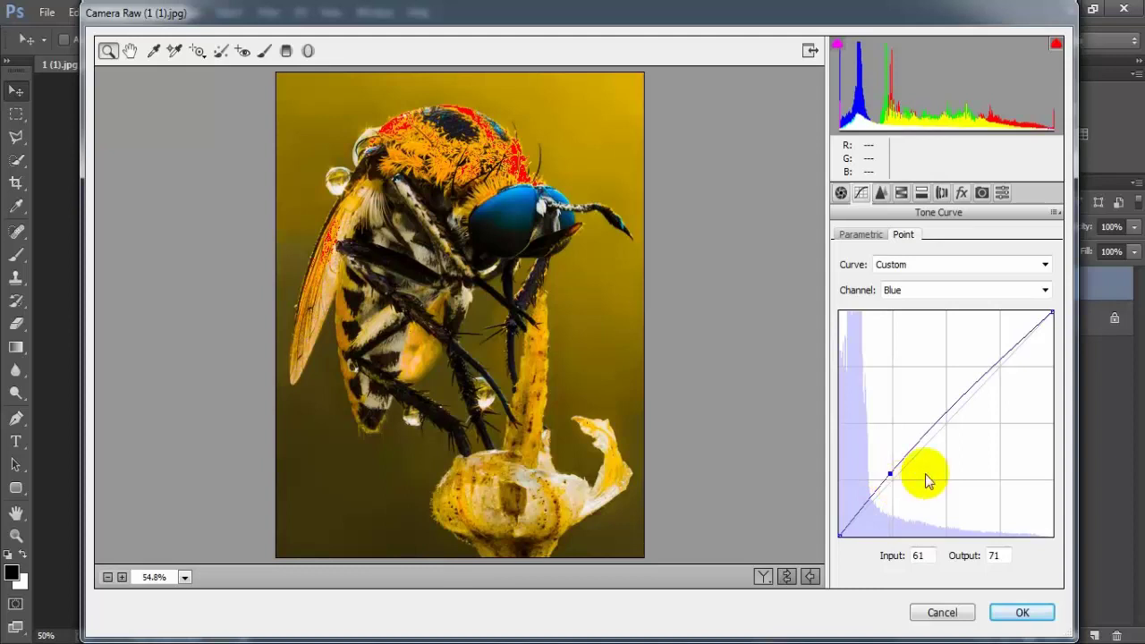
left_click(942, 419)
left_click_drag(943, 419, 944, 423)
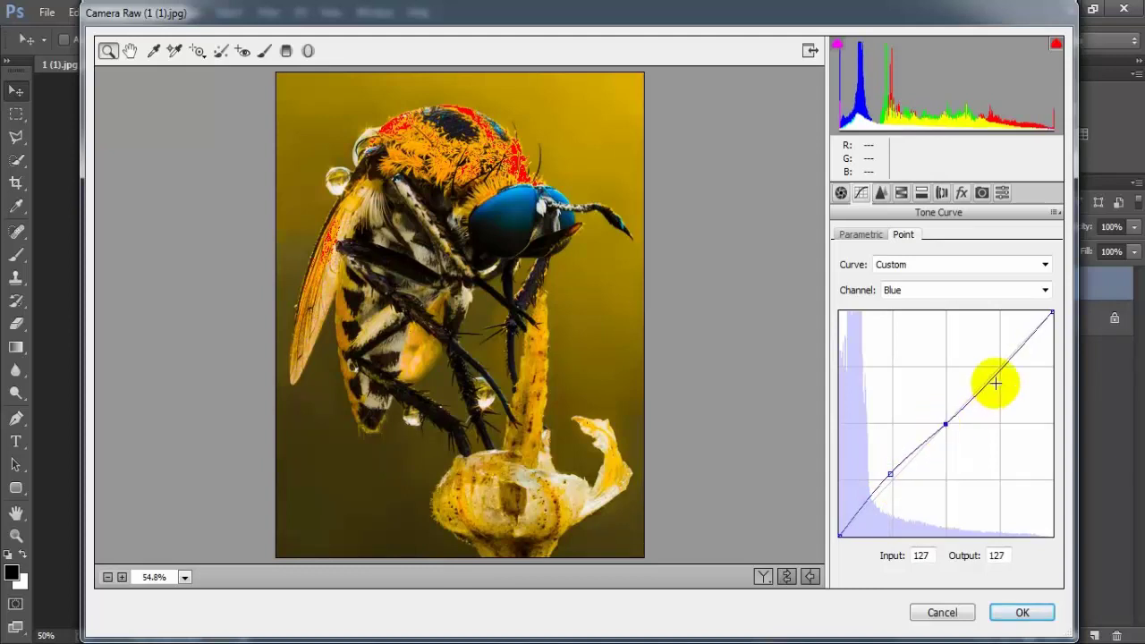
left_click_drag(999, 368, 1004, 372)
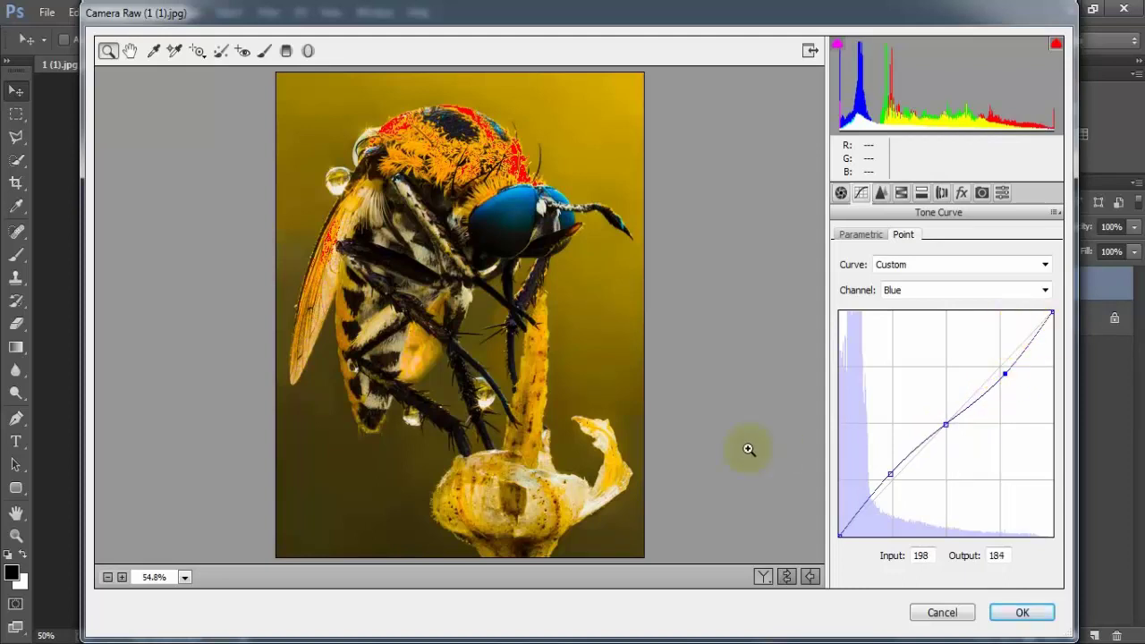
Step: Set Sharpening Amount 32, Luminance noise reduction 24 and Color noise reduction 30
left_click(880, 192)
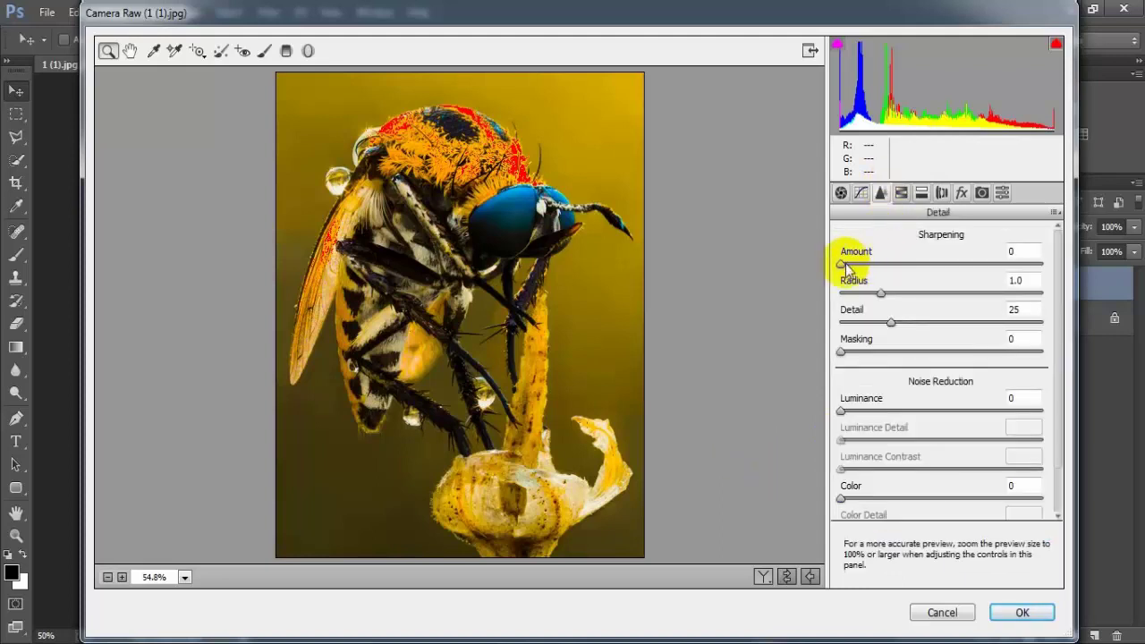
left_click_drag(842, 268, 884, 281)
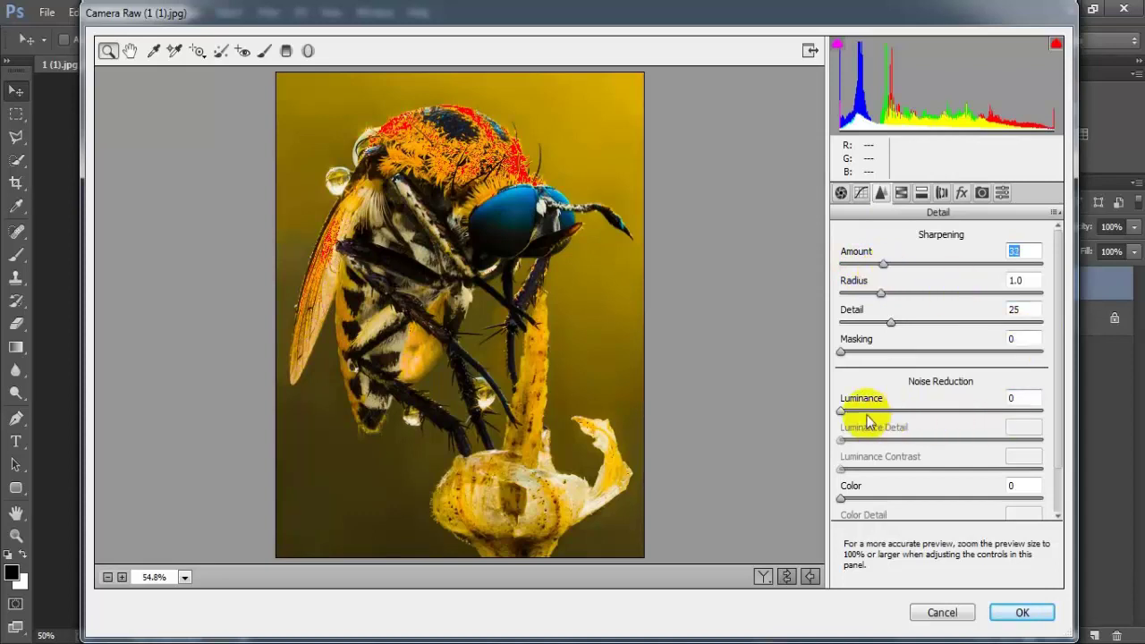
left_click_drag(839, 410, 876, 416)
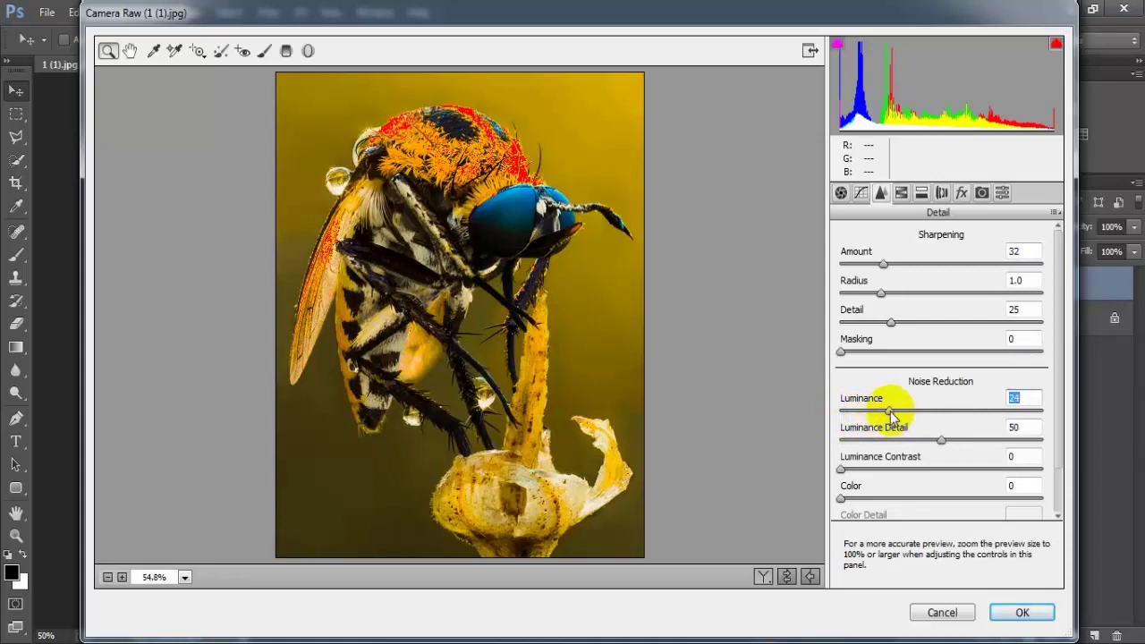
left_click_drag(841, 498, 893, 506)
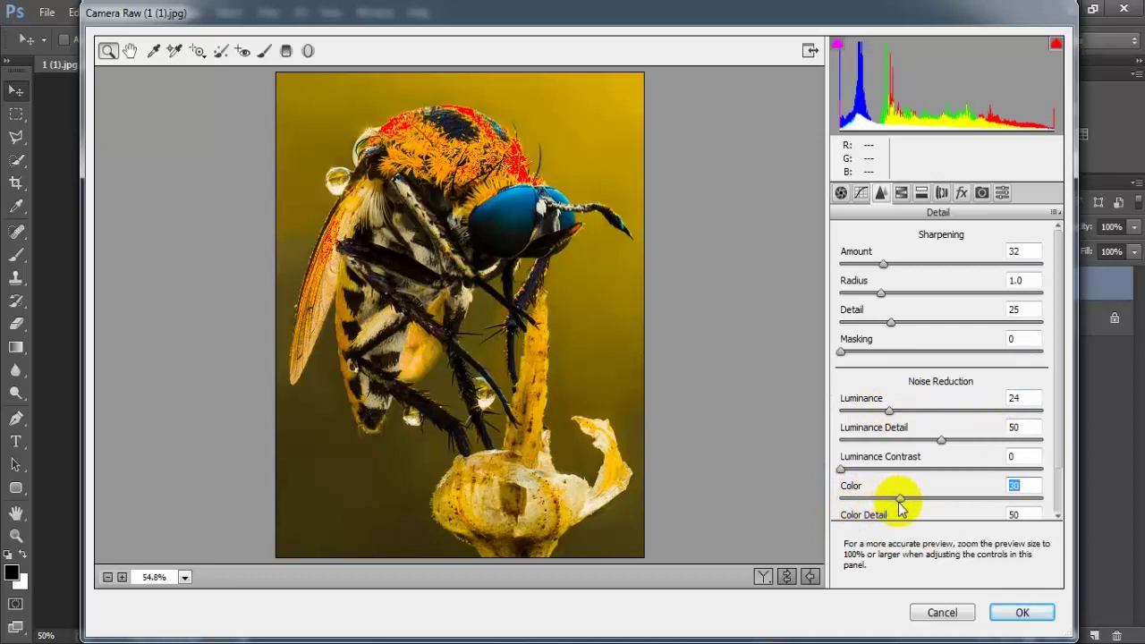
left_click(1020, 486)
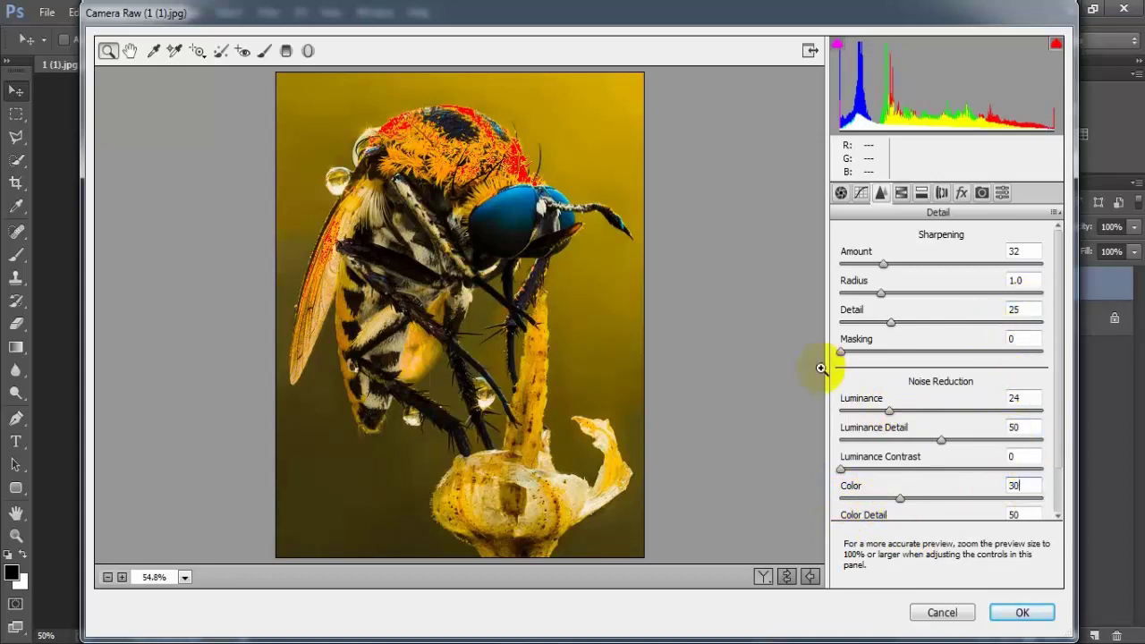
left_click(901, 192)
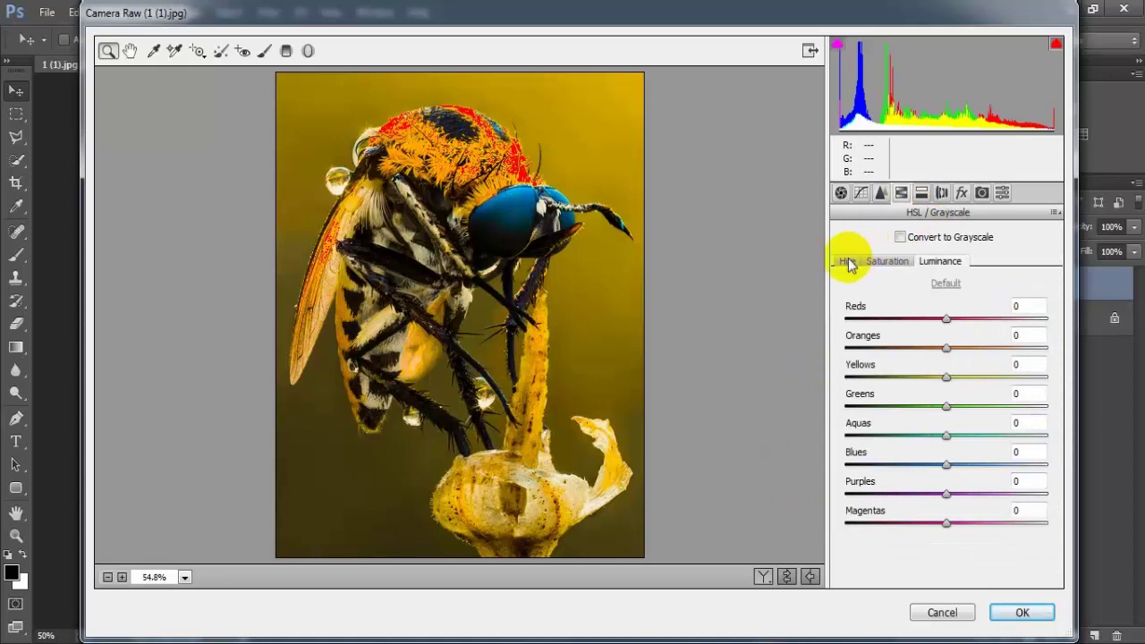
Step: Set HSL hues to Reds -4, Oranges -14, and Yellows through Magentas -100
left_click(847, 262)
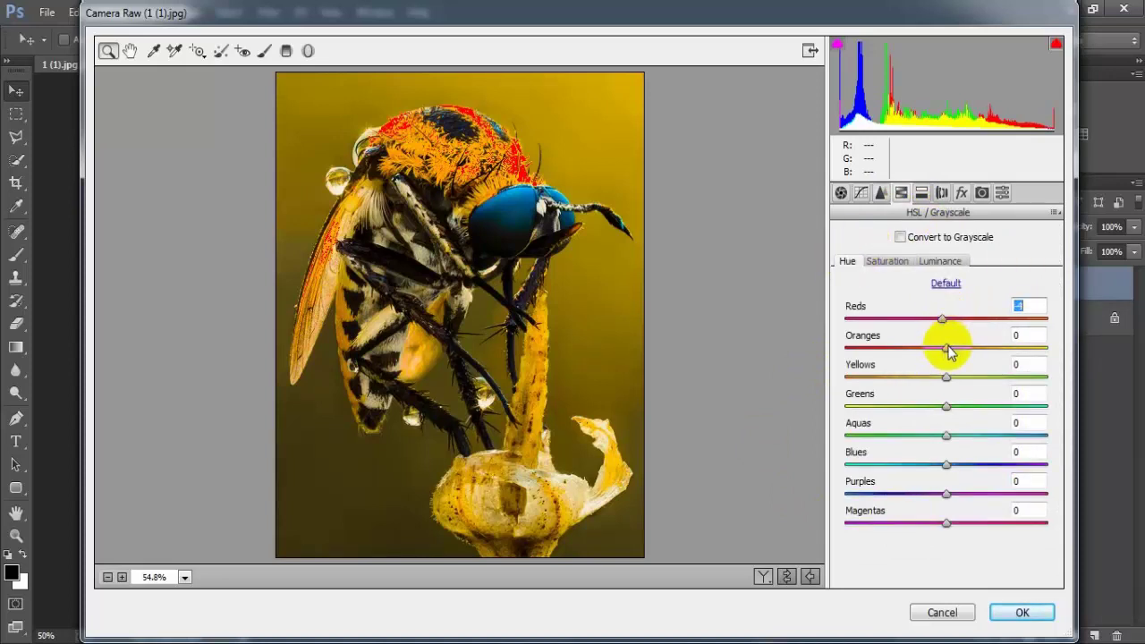
left_click_drag(950, 351, 939, 352)
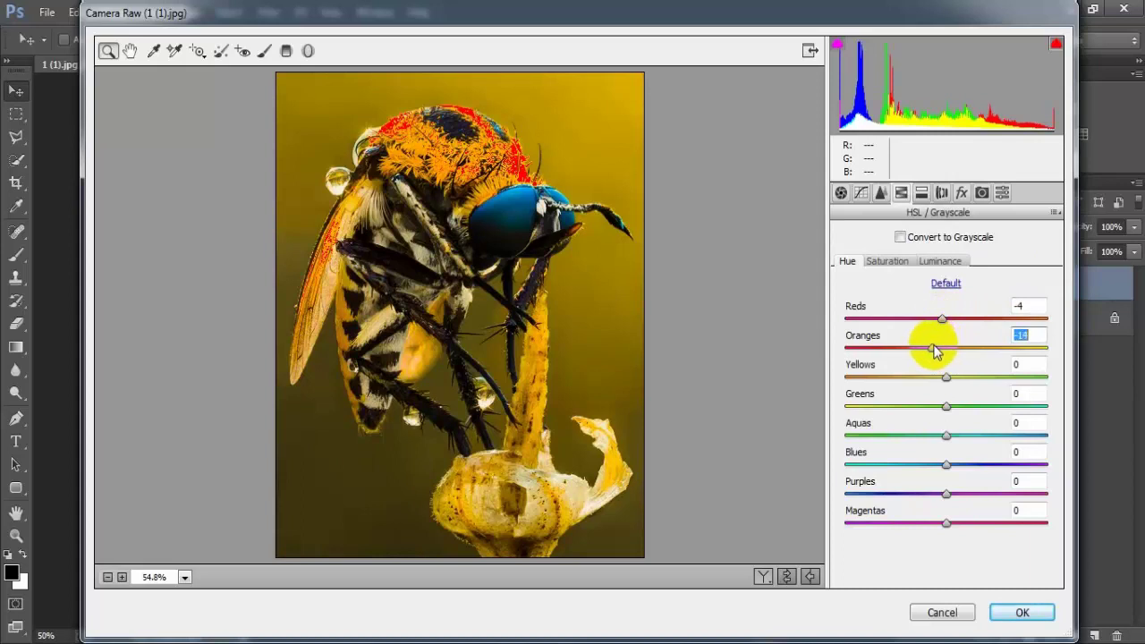
left_click_drag(945, 377, 836, 376)
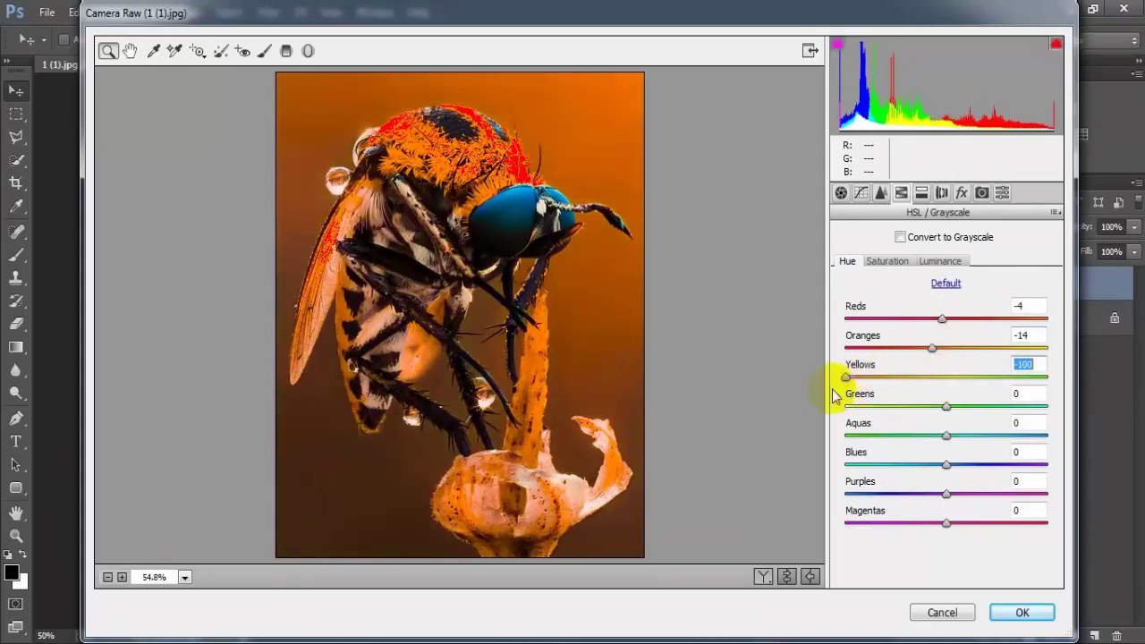
left_click_drag(944, 406, 836, 411)
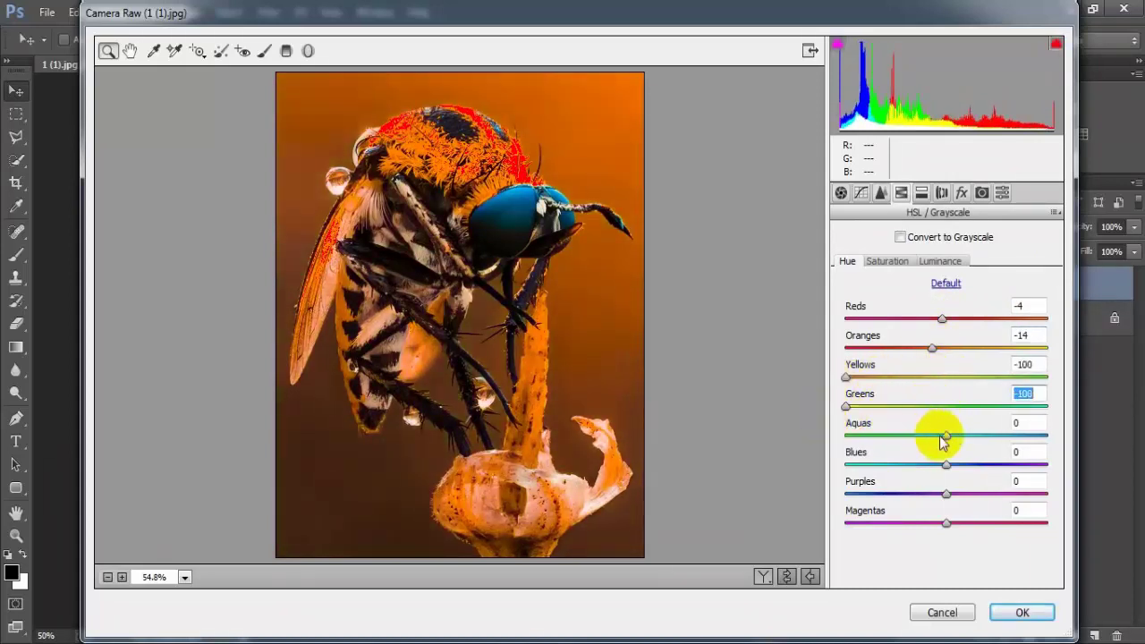
left_click_drag(943, 436, 841, 447)
left_click_drag(945, 464, 833, 467)
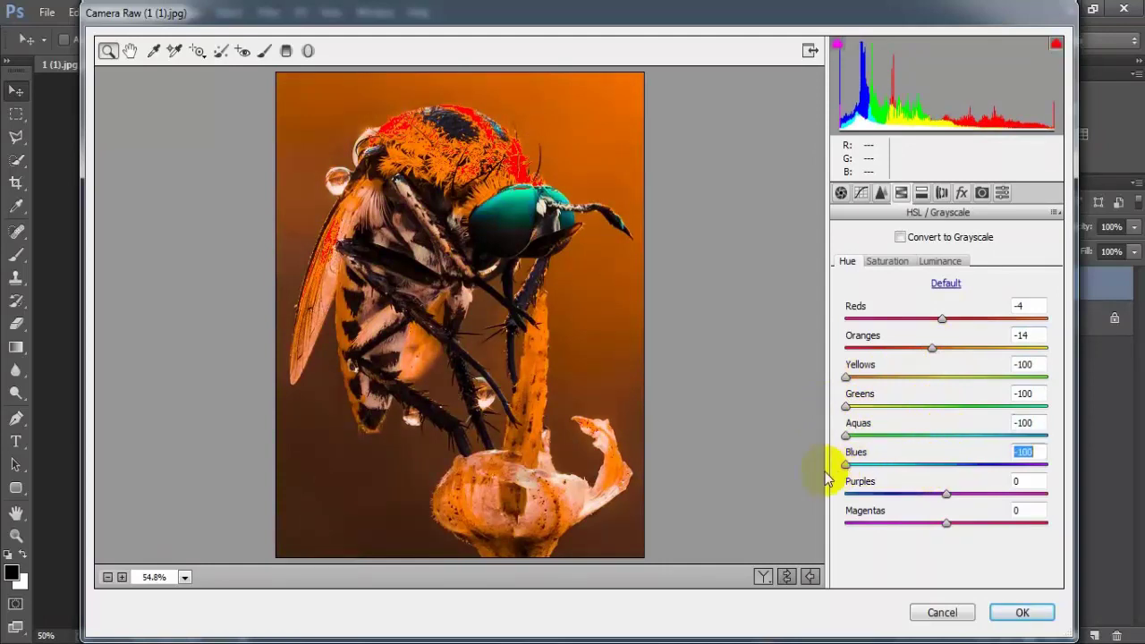
left_click_drag(946, 494, 830, 500)
left_click_drag(945, 524, 838, 526)
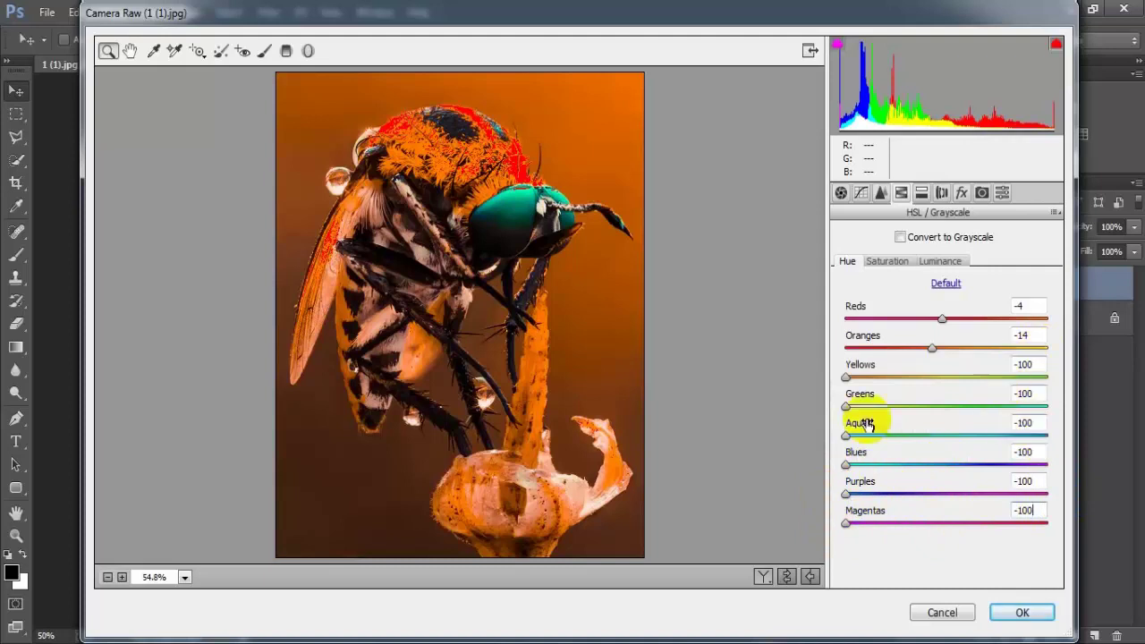
left_click(888, 261)
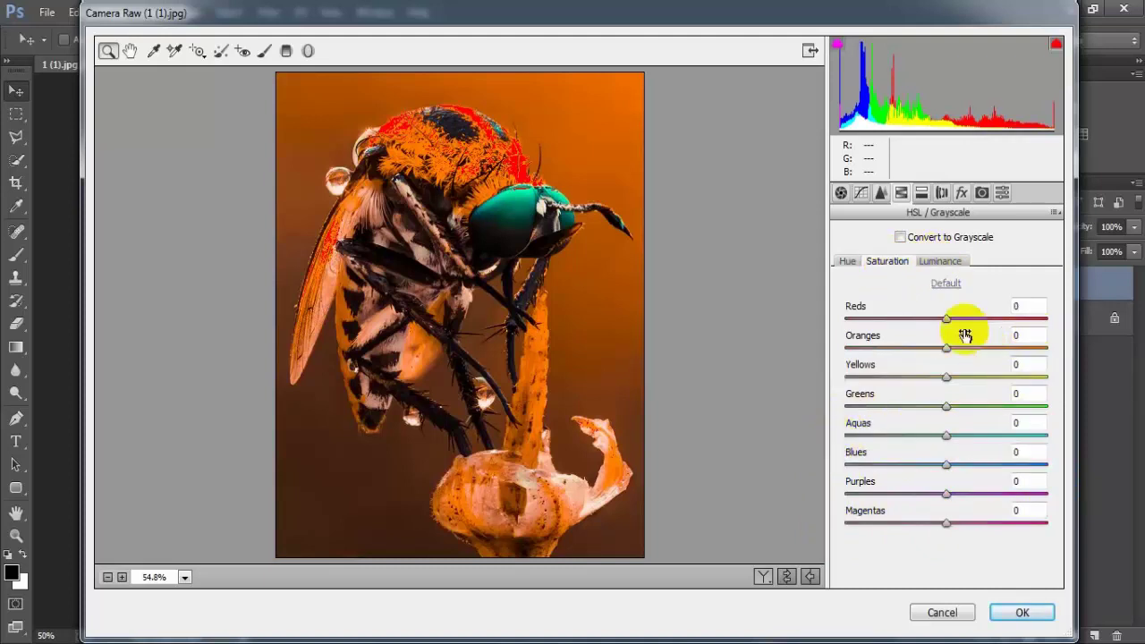
Step: Set HSL saturation to Reds -30, Oranges -34, and Yellows through Magentas -100
left_click_drag(946, 318, 921, 322)
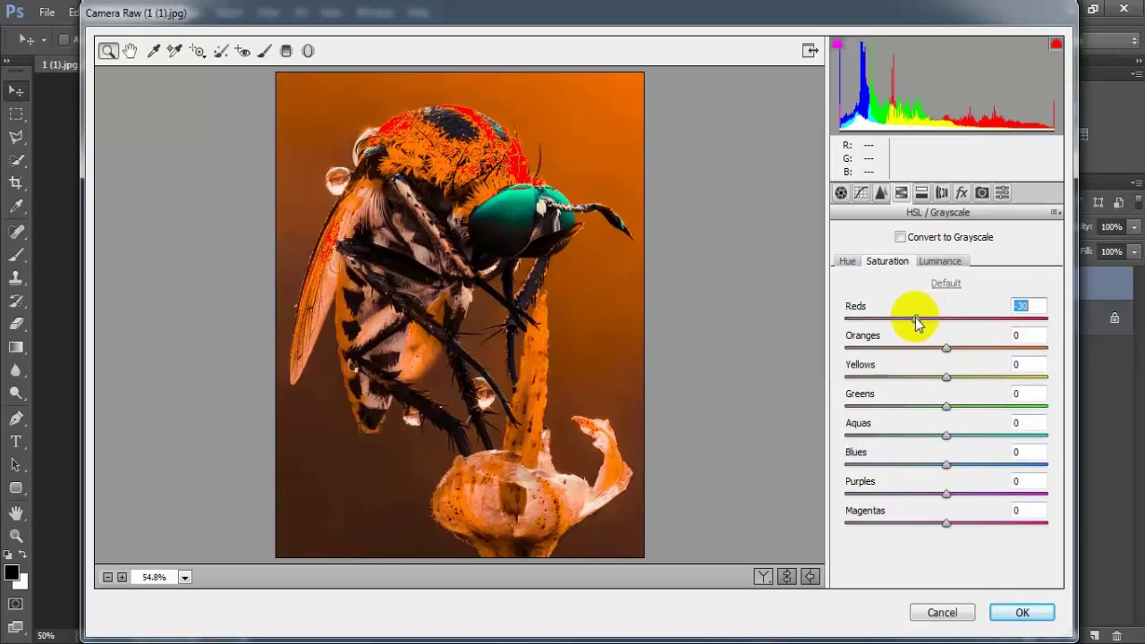
left_click_drag(946, 349, 922, 352)
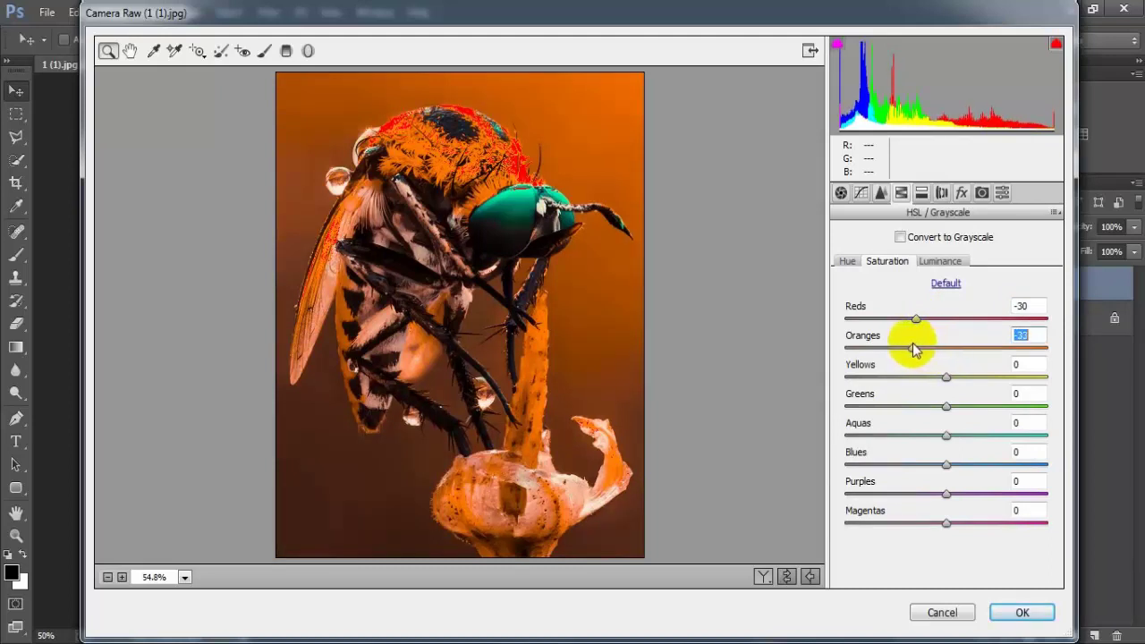
left_click_drag(945, 377, 843, 376)
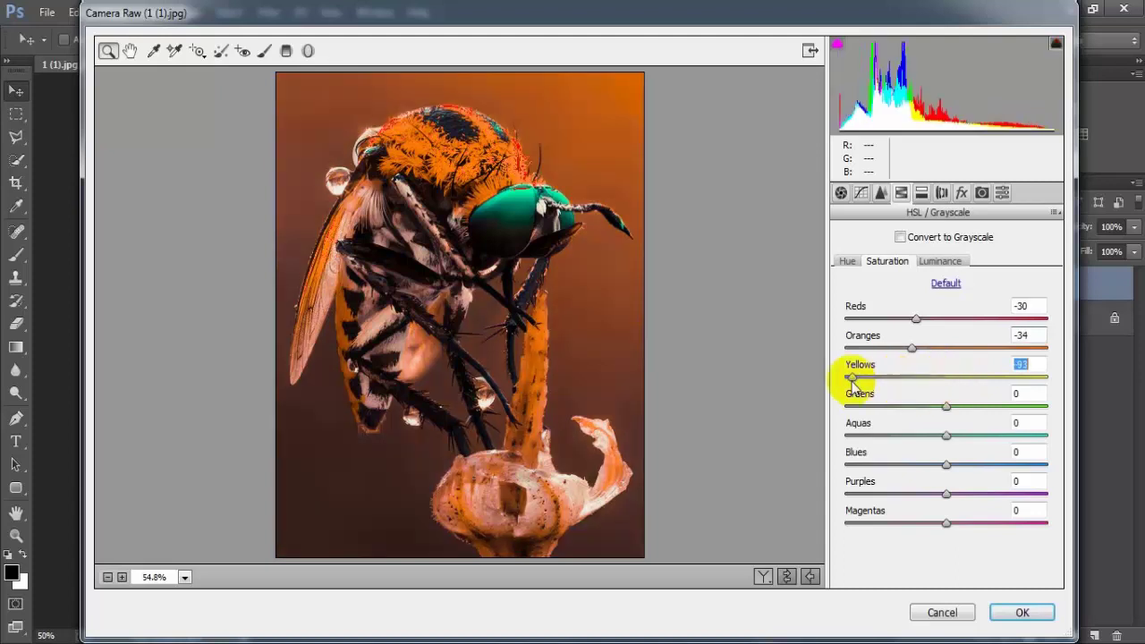
left_click_drag(945, 406, 844, 406)
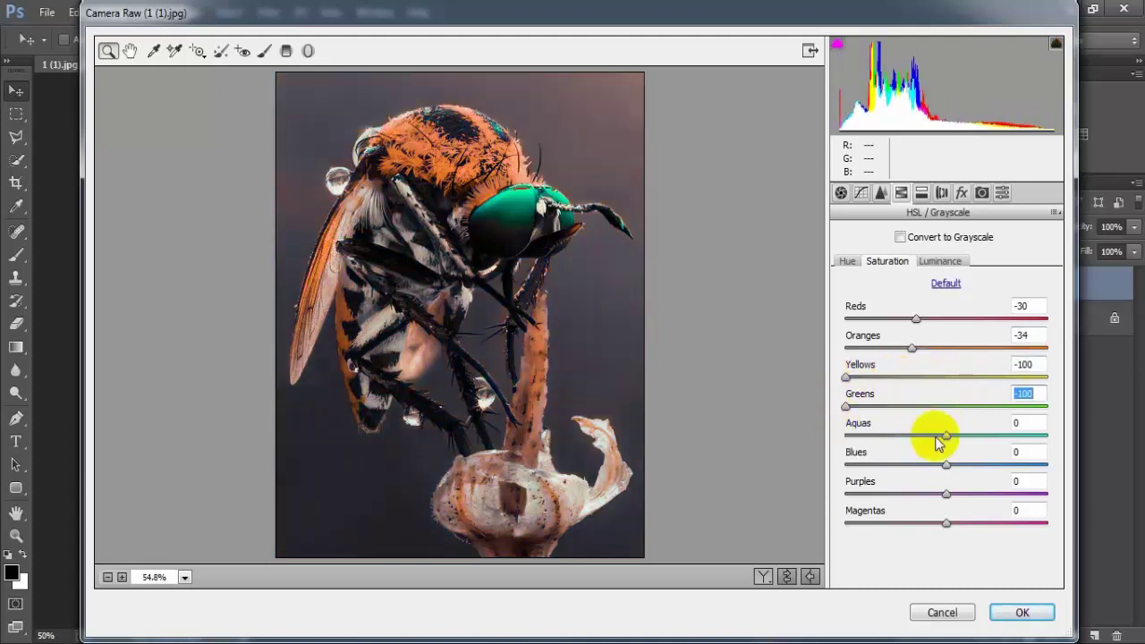
left_click_drag(945, 436, 840, 436)
left_click_drag(943, 464, 844, 465)
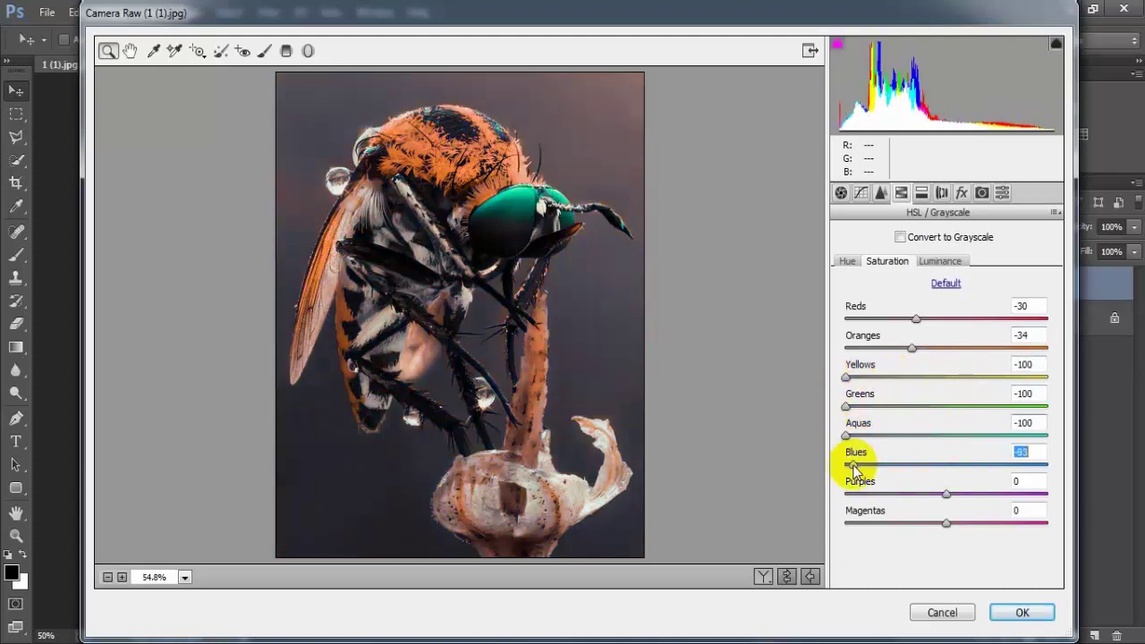
left_click_drag(946, 495, 844, 494)
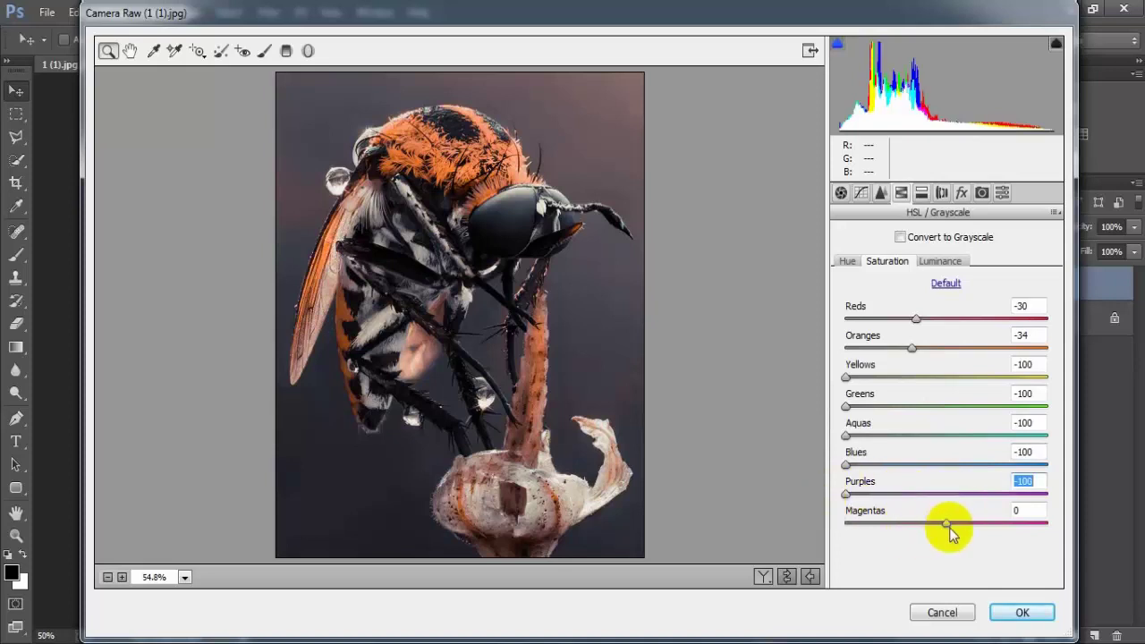
left_click_drag(946, 523, 844, 523)
left_click(1030, 507)
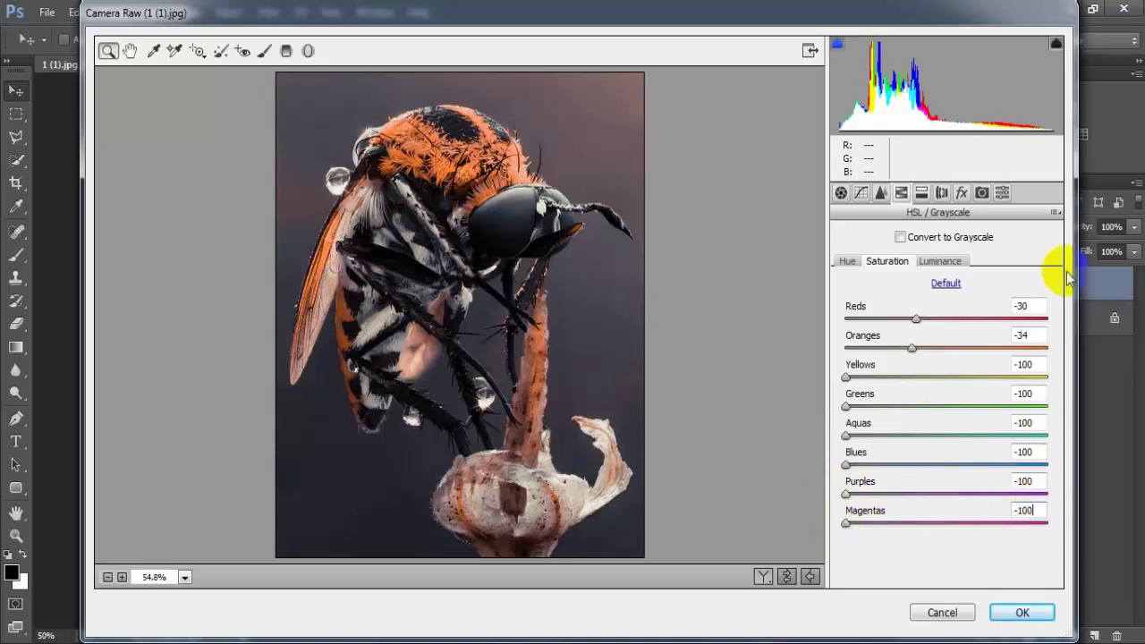
Step: Set HSL luminance to Reds +6, Oranges +4, Yellows -20 and Greens -25
left_click(959, 267)
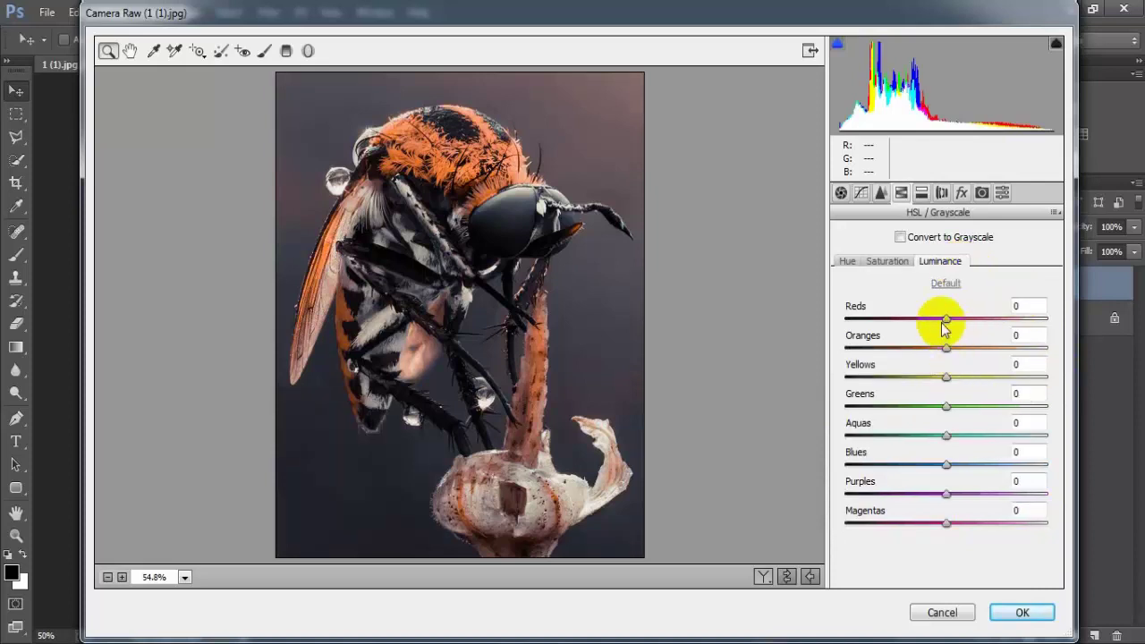
left_click_drag(944, 320, 951, 354)
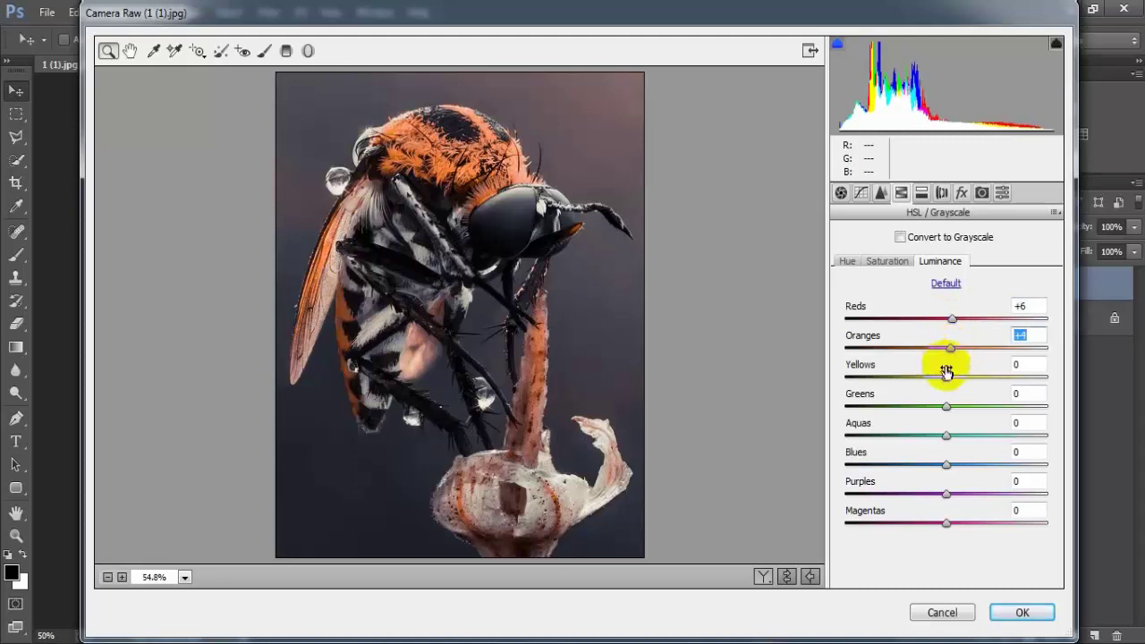
mouse_move(946, 378)
left_mouse_down()
mouse_move(928, 380)
mouse_move(946, 409)
left_mouse_up()
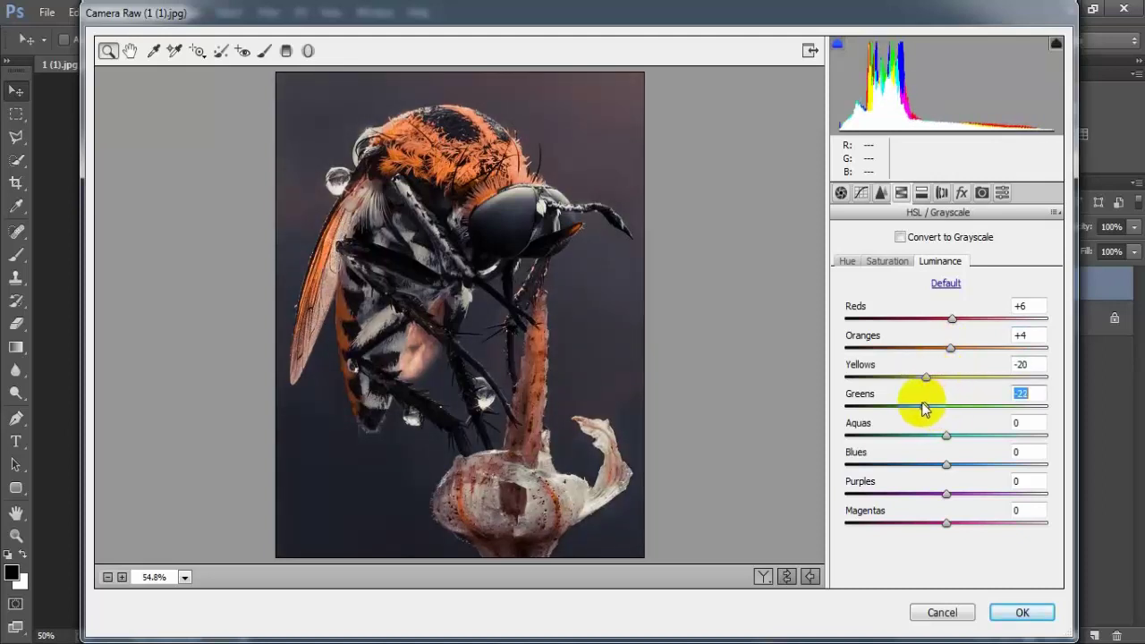
left_click(1028, 393)
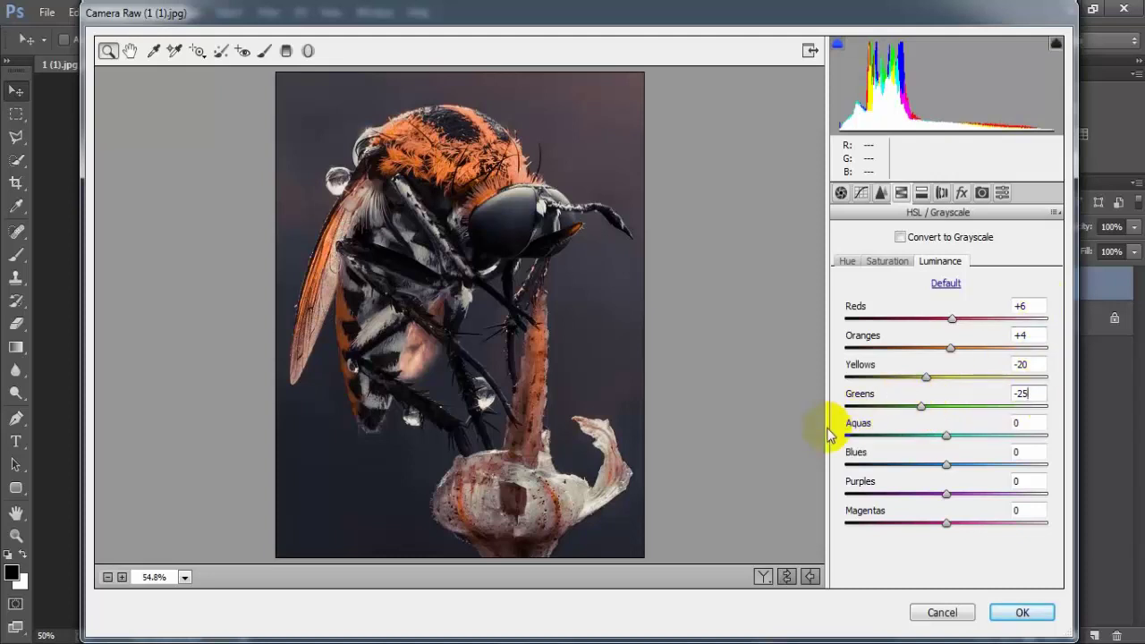
Step: Split-tone highlights to Hue 231, Saturation 40 and shadows to Hue 237, Saturation 25
left_click(921, 193)
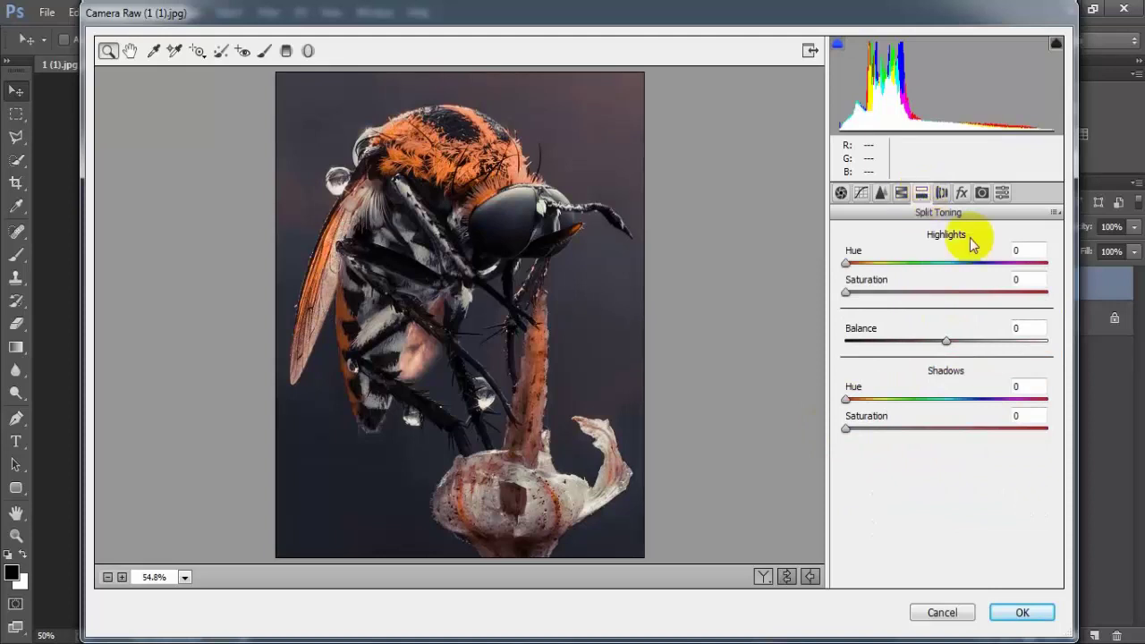
left_click_drag(846, 263, 952, 261)
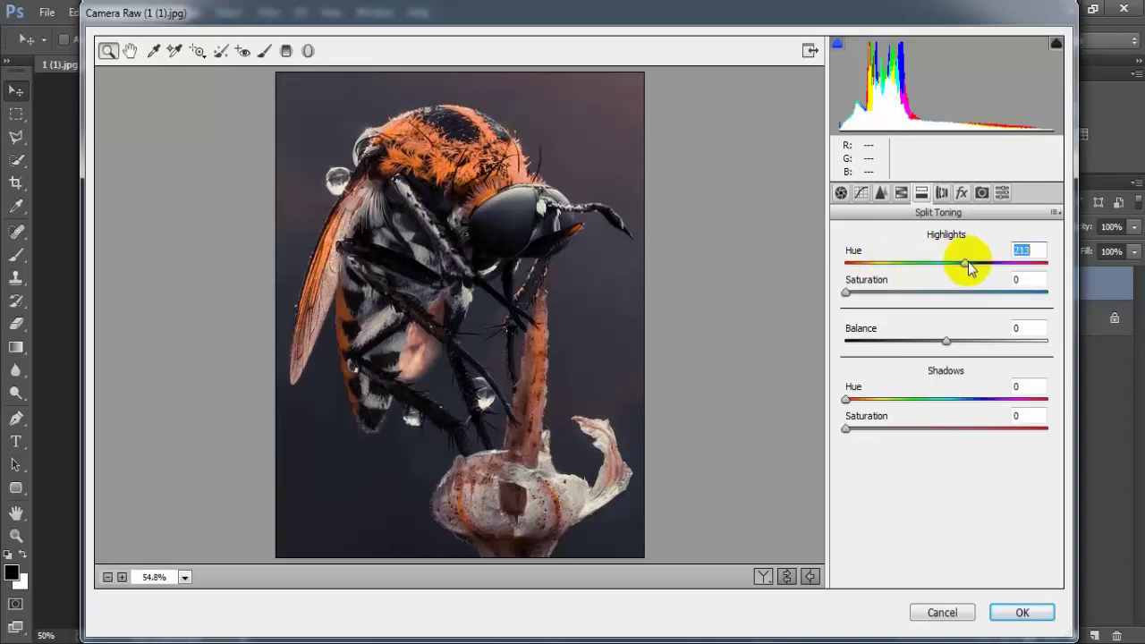
left_click_drag(967, 261, 976, 262)
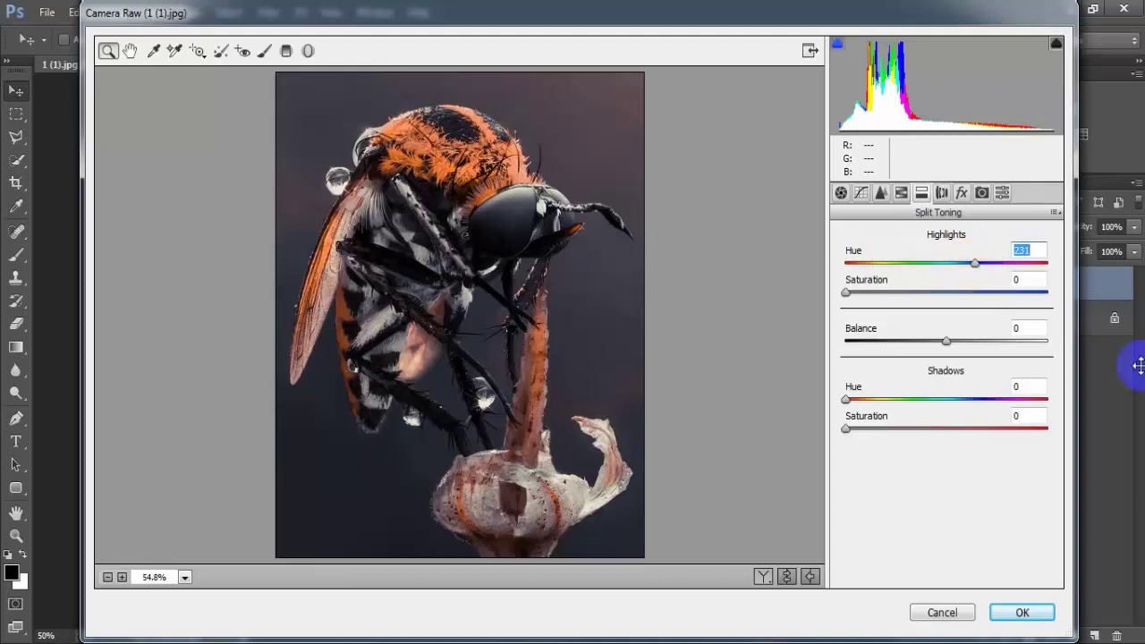
left_click_drag(846, 293, 891, 299)
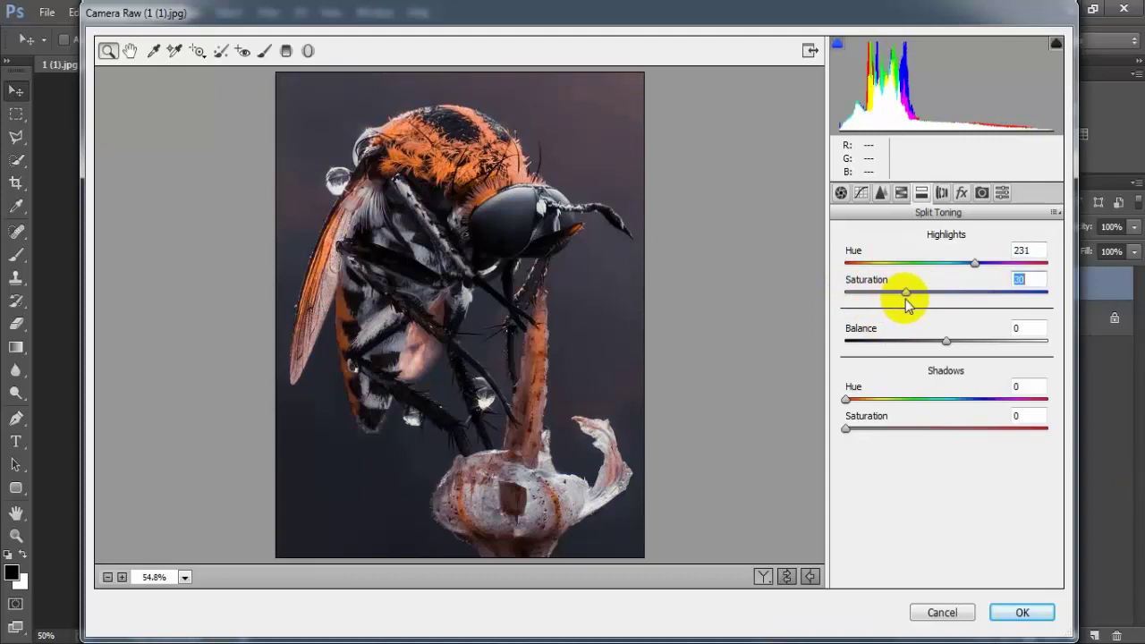
left_click_drag(908, 304, 914, 304)
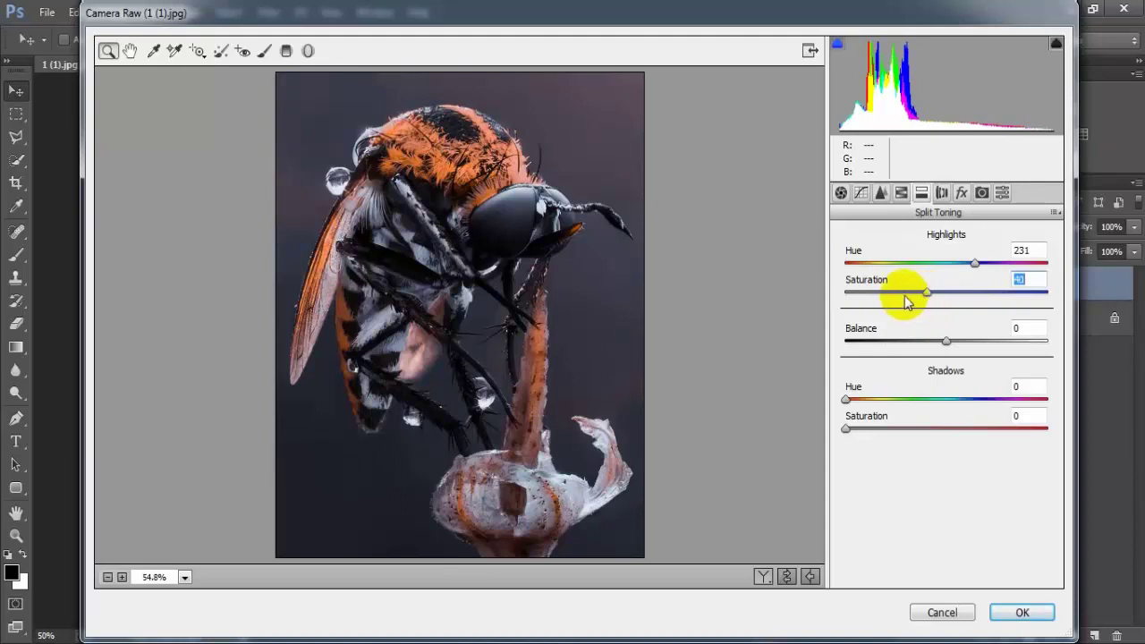
left_click_drag(846, 398, 979, 395)
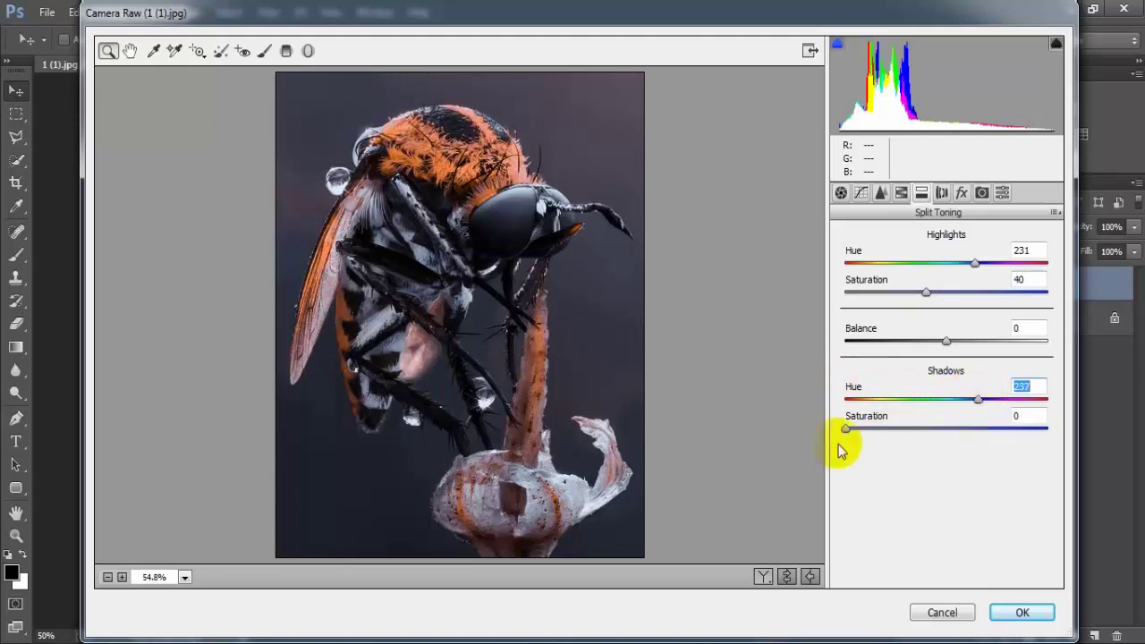
left_click_drag(850, 432, 891, 435)
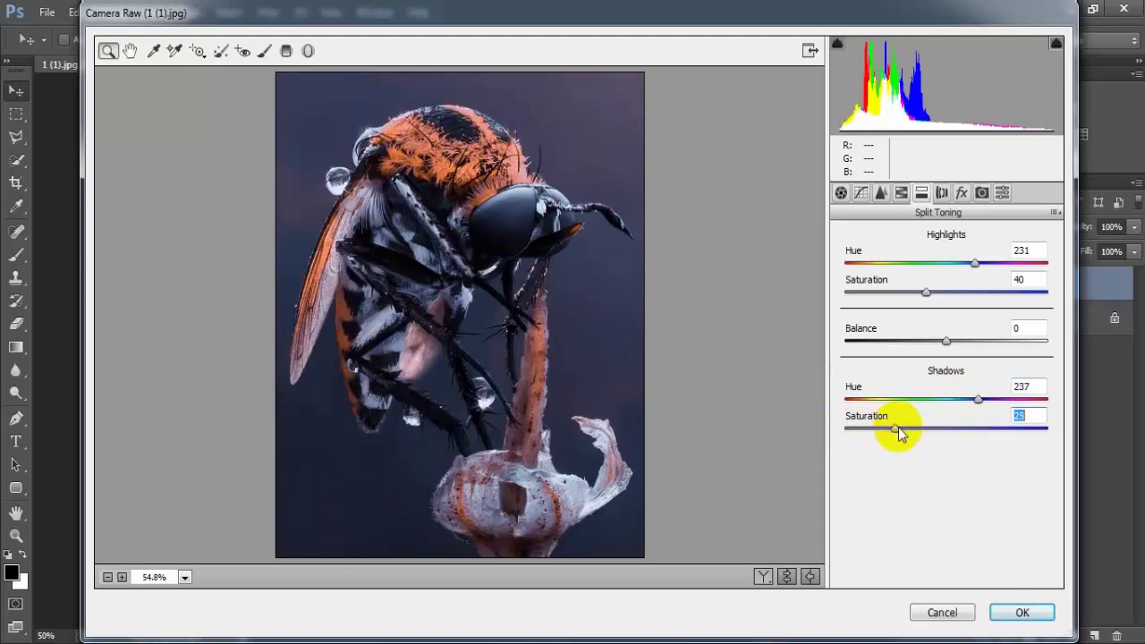
left_click(1039, 415)
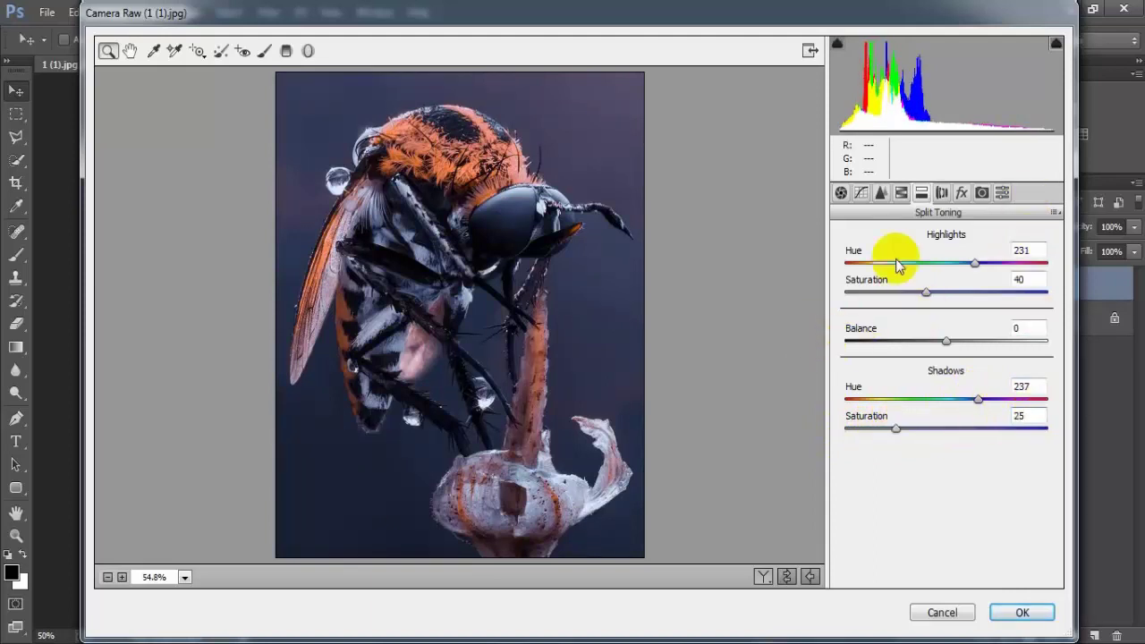
Step: Add a post-crop vignette with Amount -22 and Feather 70
left_click(961, 193)
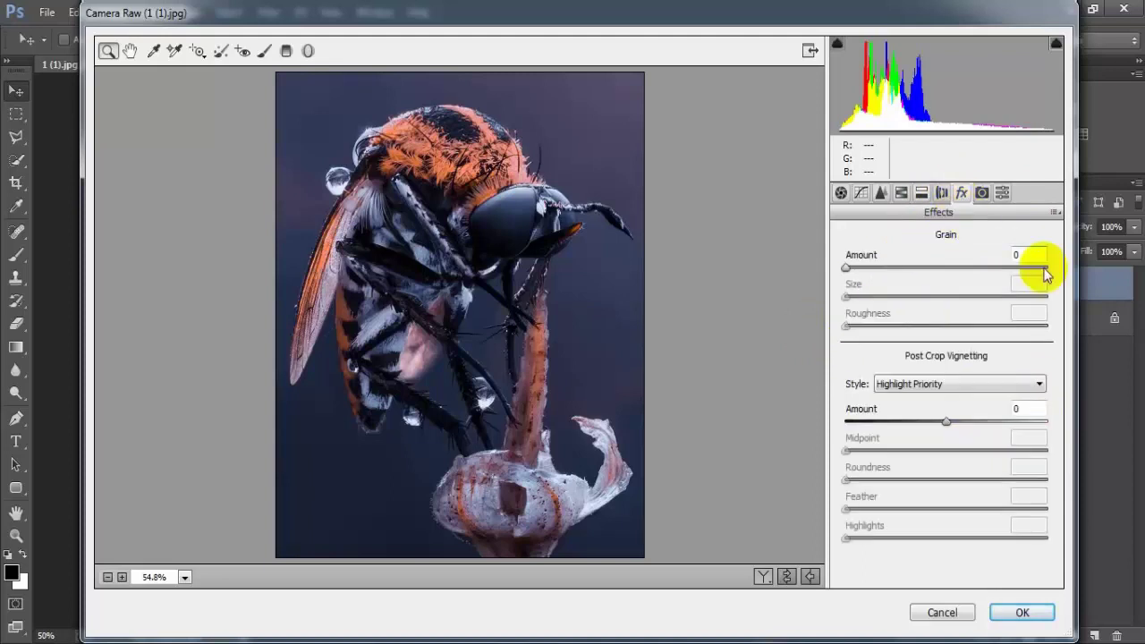
left_click_drag(948, 421, 925, 427)
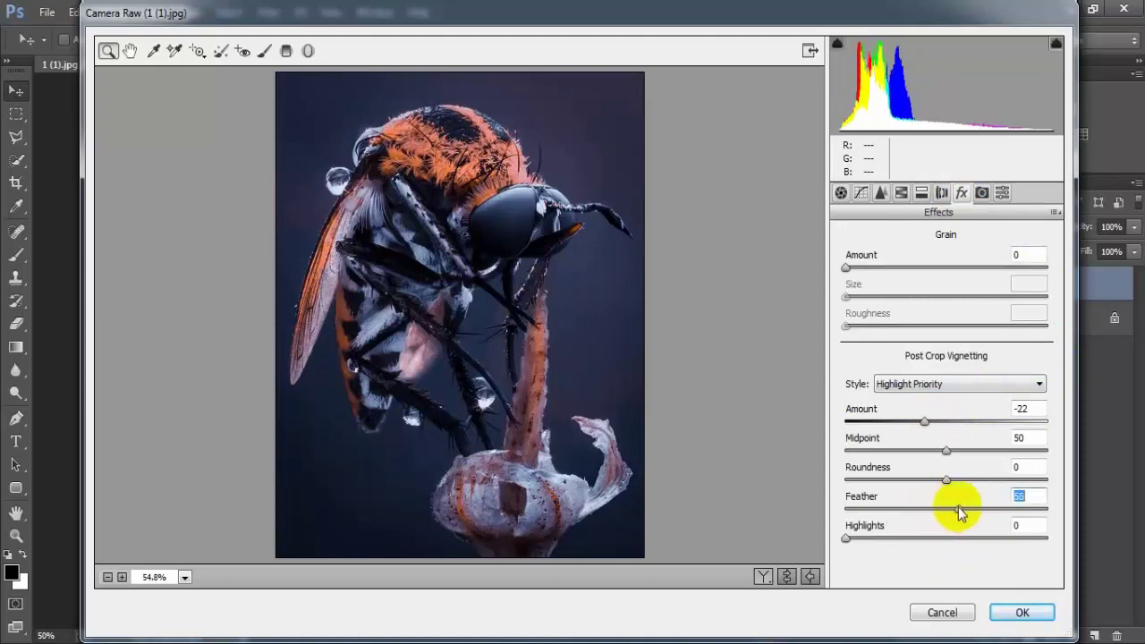
left_click_drag(965, 506, 980, 502)
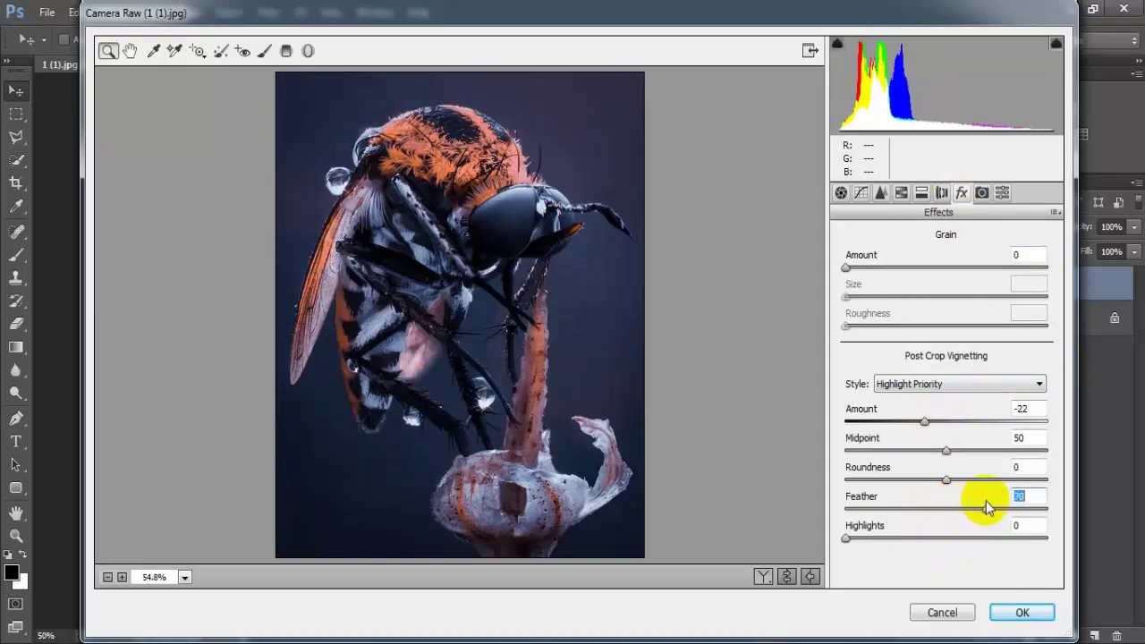
Step: Compare the before and after views, then apply the Camera Raw grade to Layer 1
left_click(791, 579)
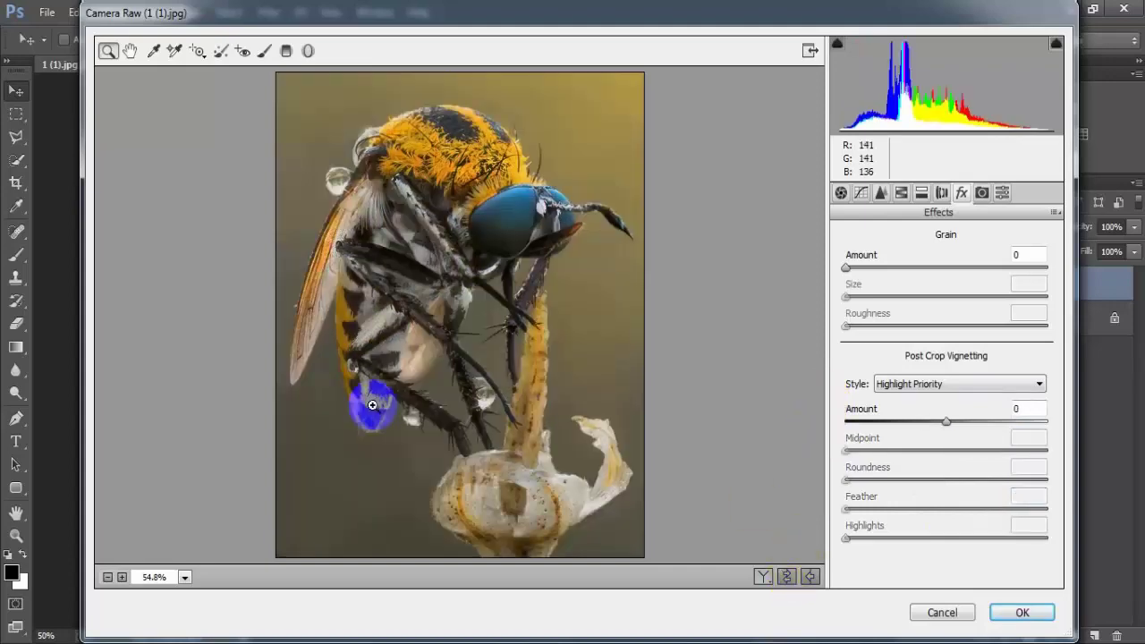
left_click(786, 579)
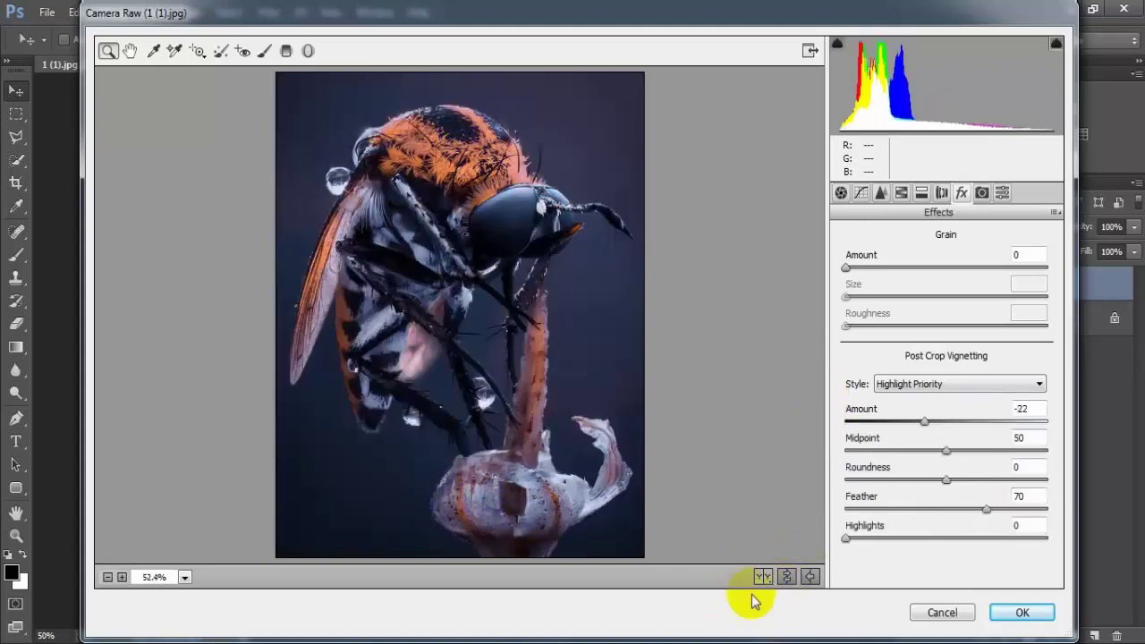
key("q")
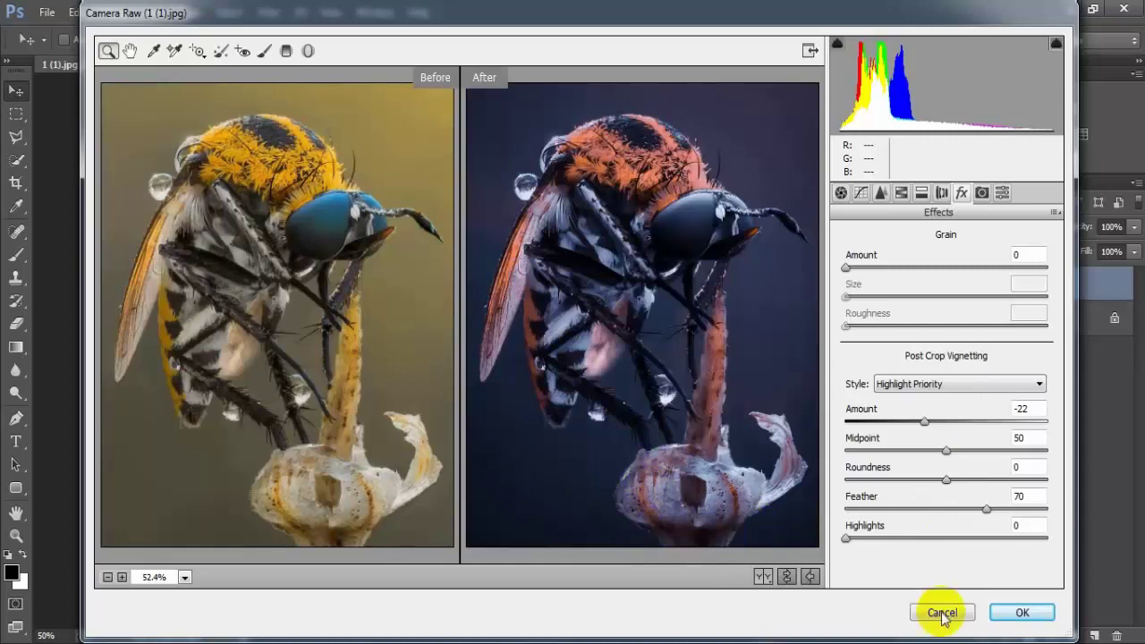
left_click(1016, 613)
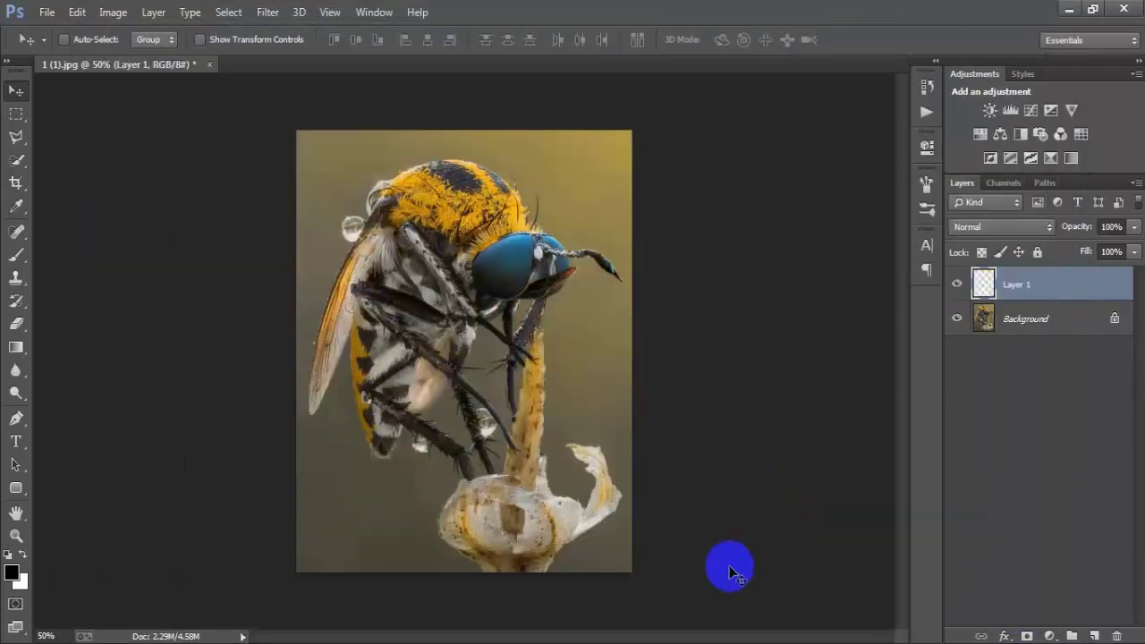
left_click(956, 284)
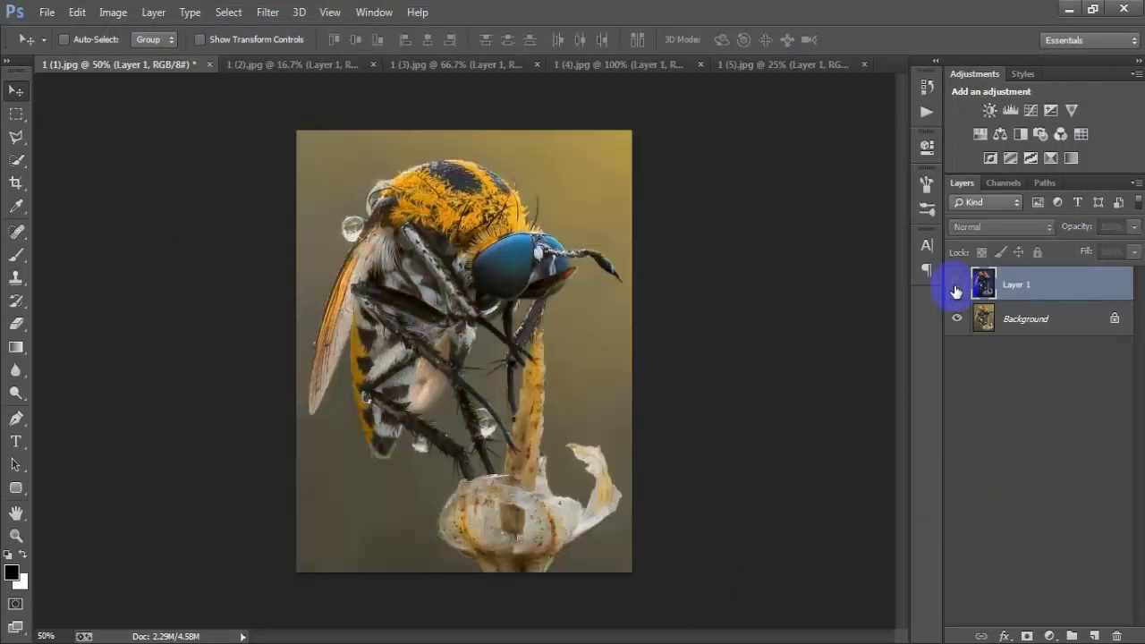
left_click(288, 64)
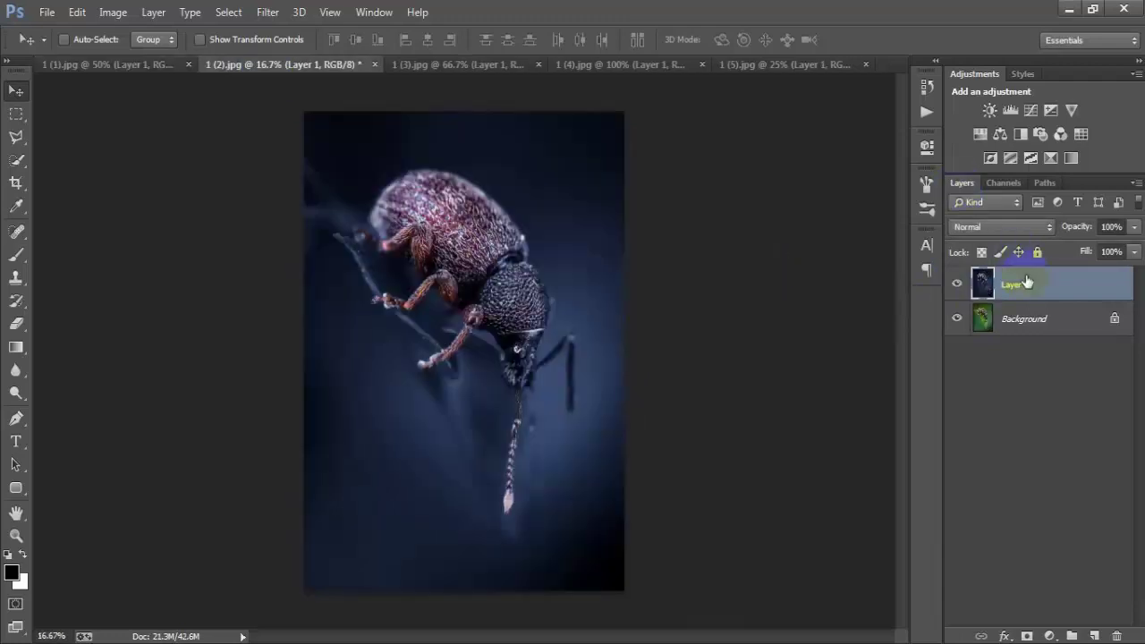
left_click(956, 284)
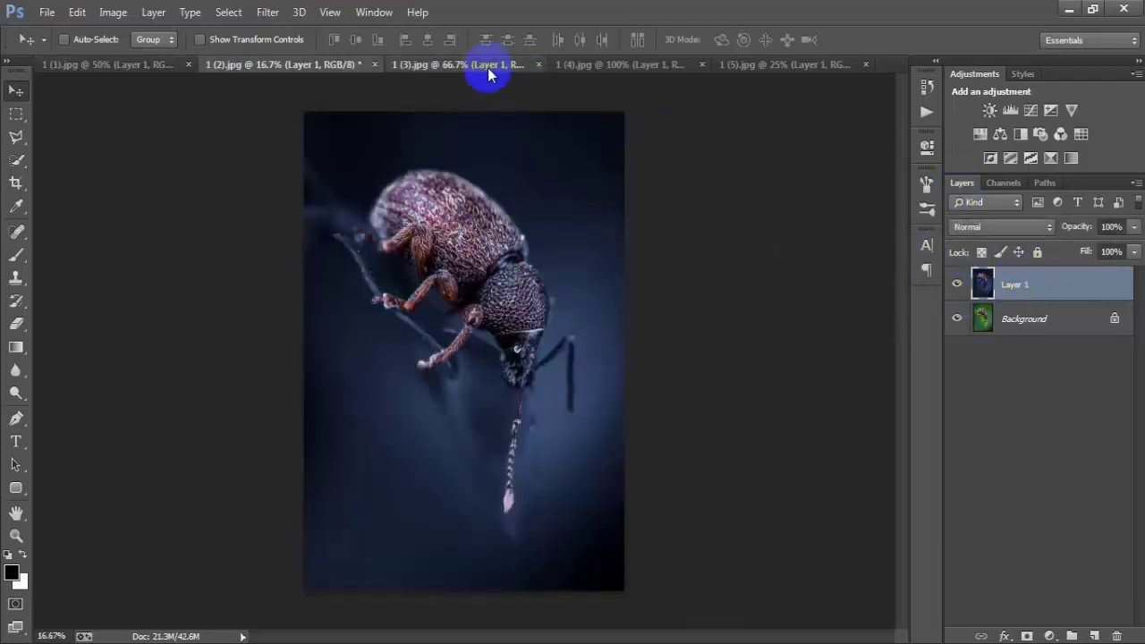
left_click(487, 67)
left_click(956, 283)
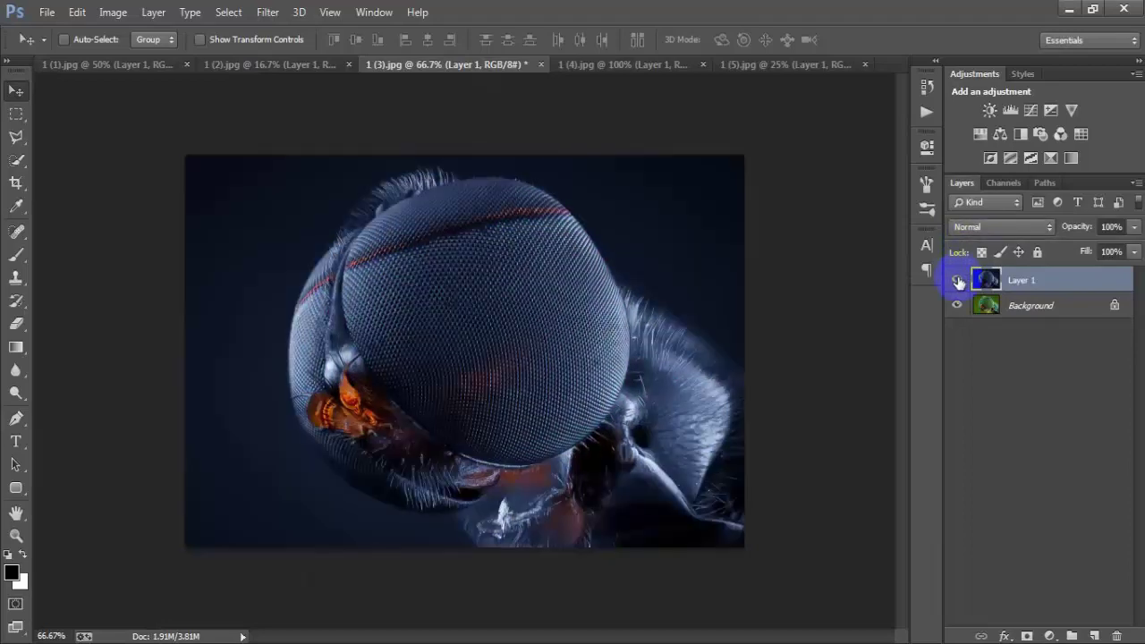
left_click(677, 66)
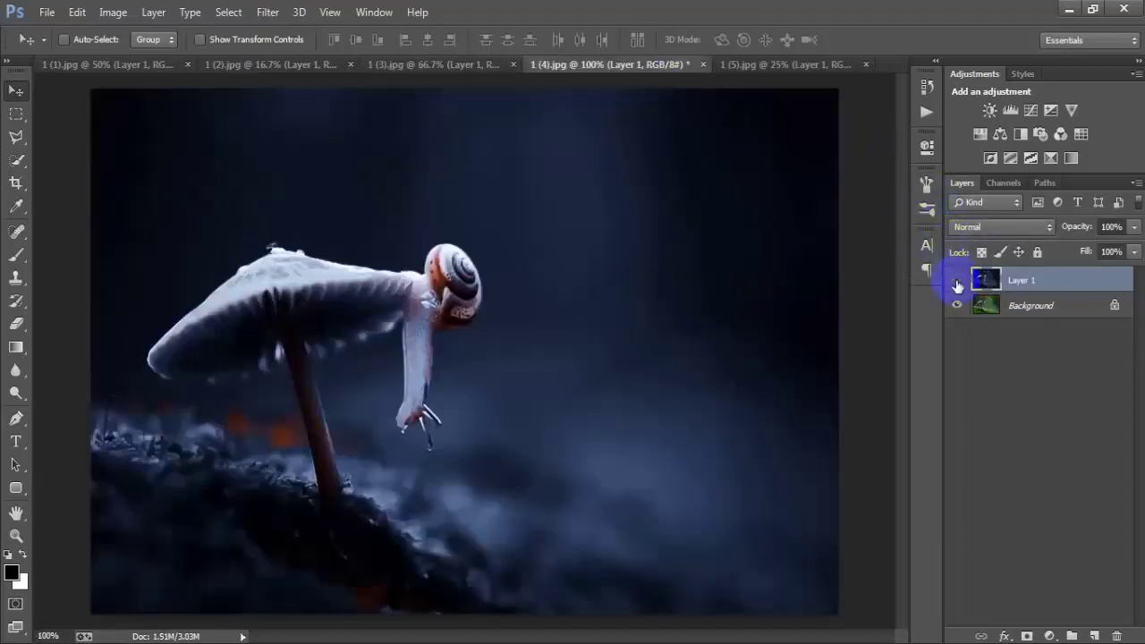
left_click(957, 284)
left_click(787, 65)
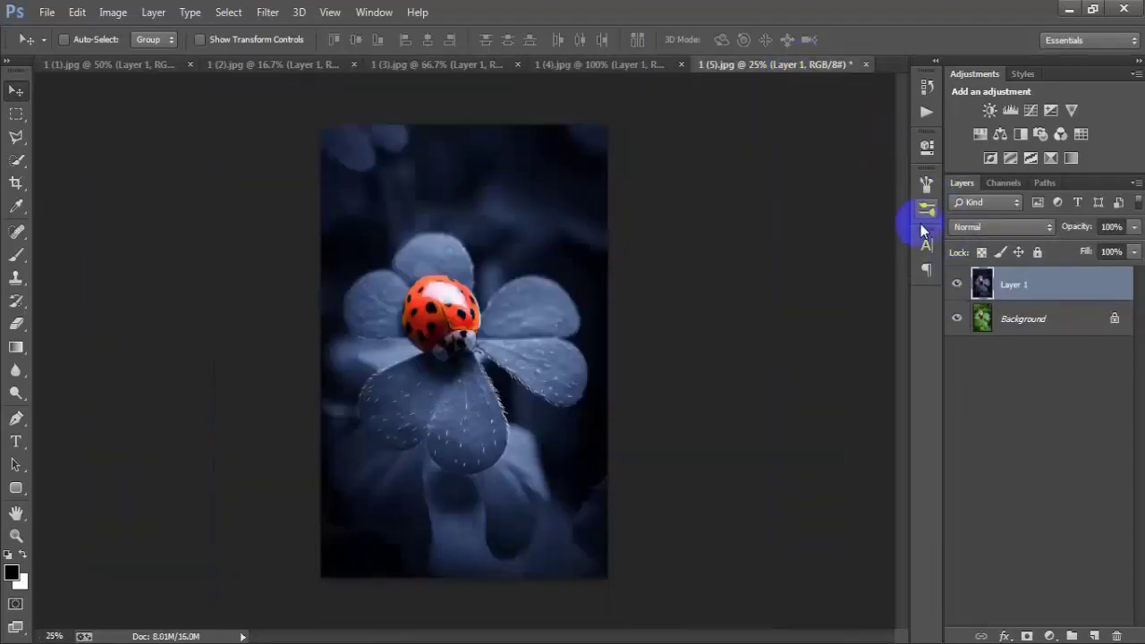
left_click(957, 285)
left_click(957, 284)
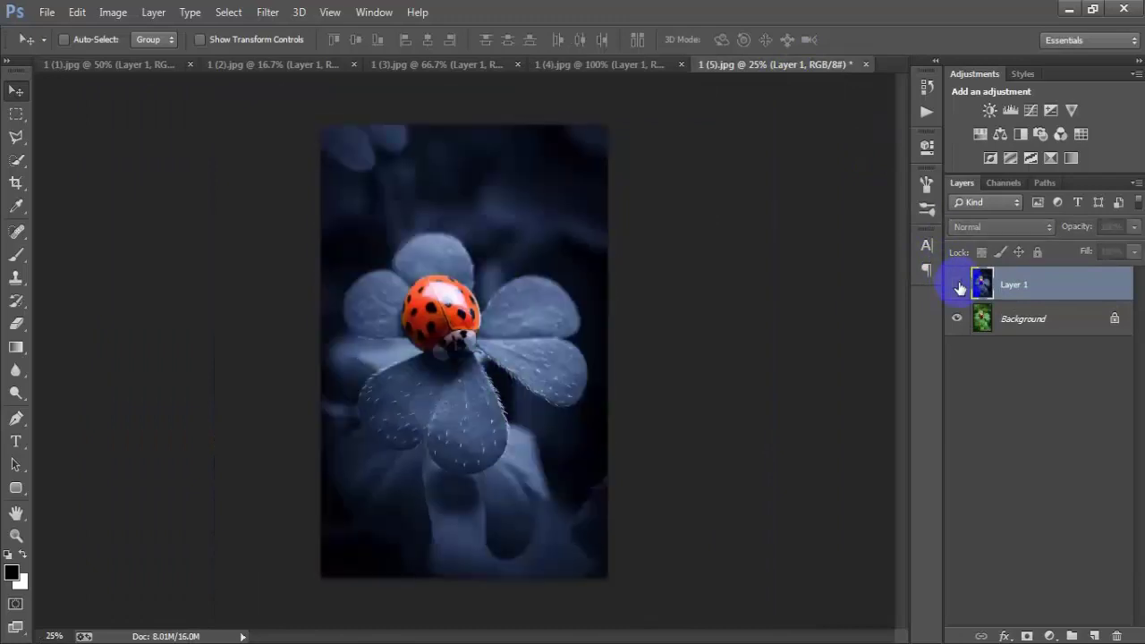
left_click(107, 65)
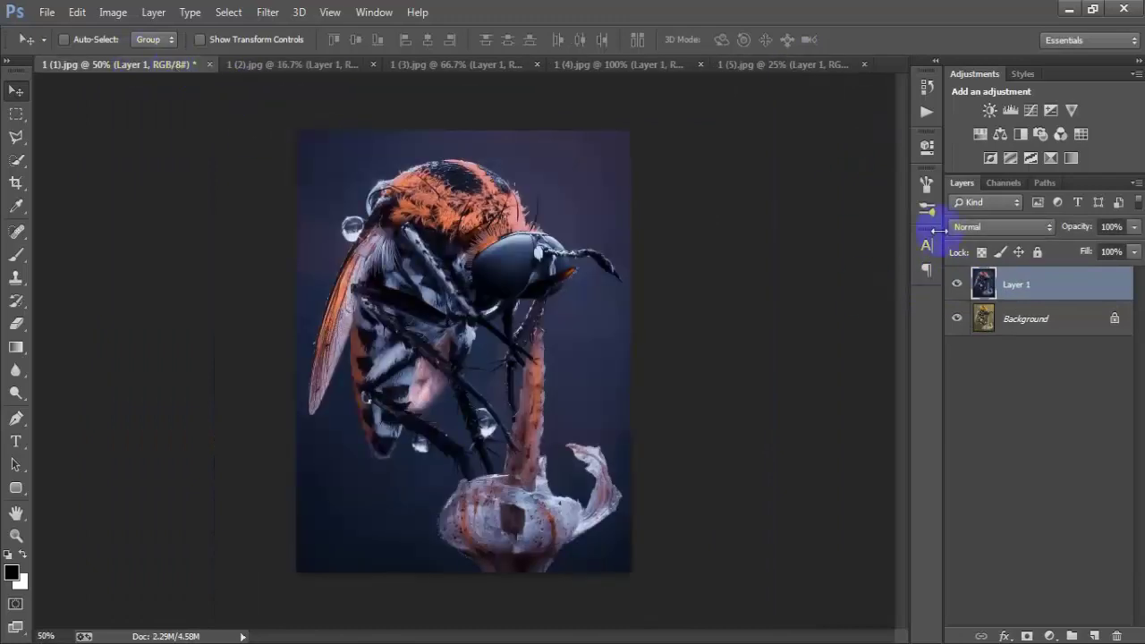
left_click(956, 284)
left_click(957, 284)
left_click(957, 284)
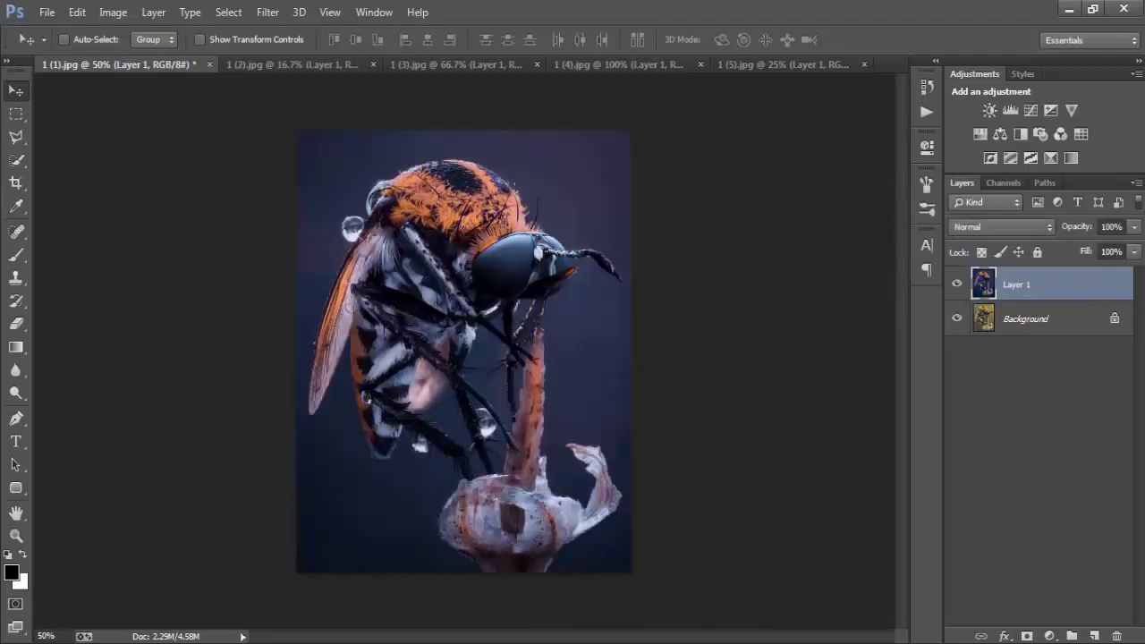